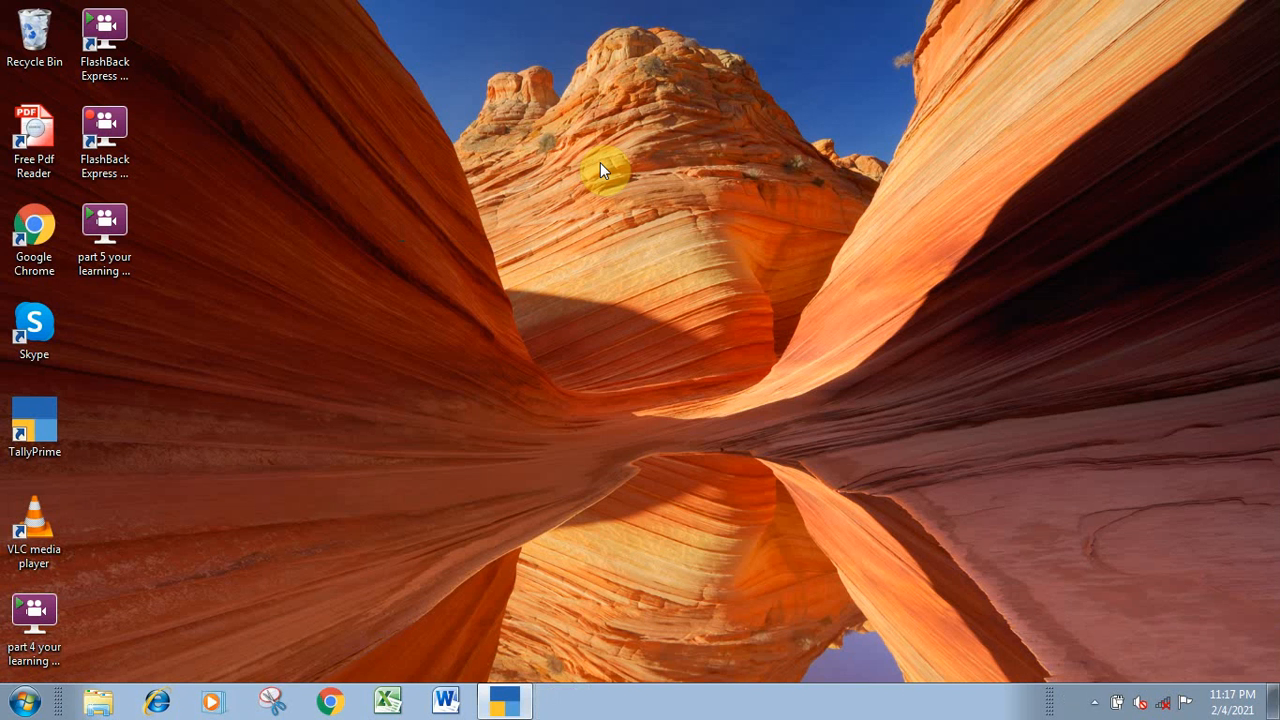
# Step: Switch to TallyPrime and open master creation with the list of masters expanded to include additional and inactive masters
pyautogui.click(510, 702)
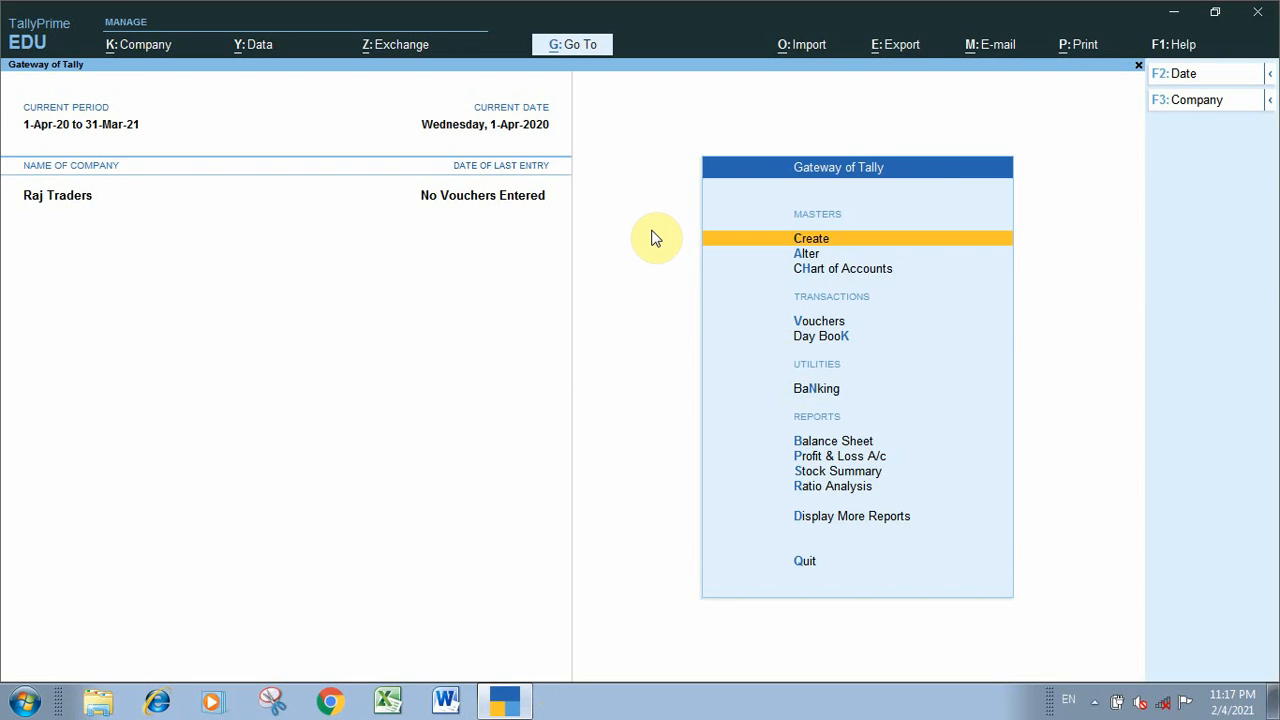
pyautogui.click(811, 243)
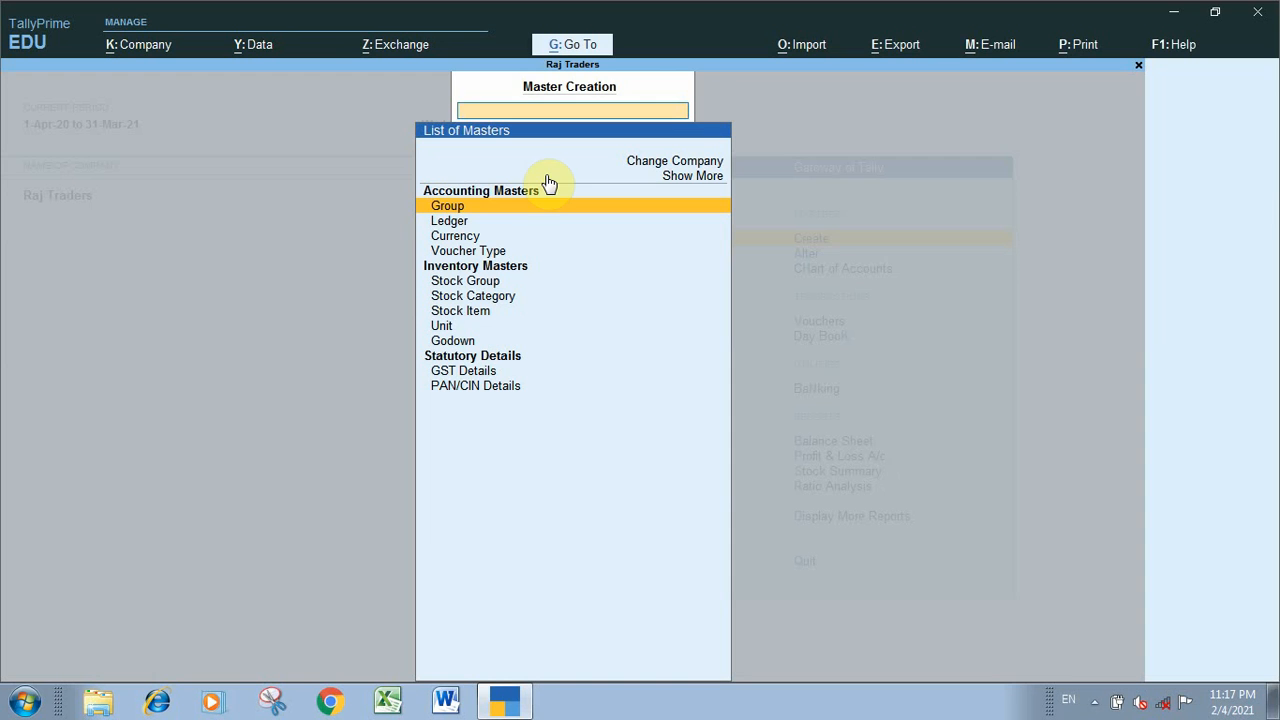
pyautogui.click(694, 187)
pyautogui.click(696, 186)
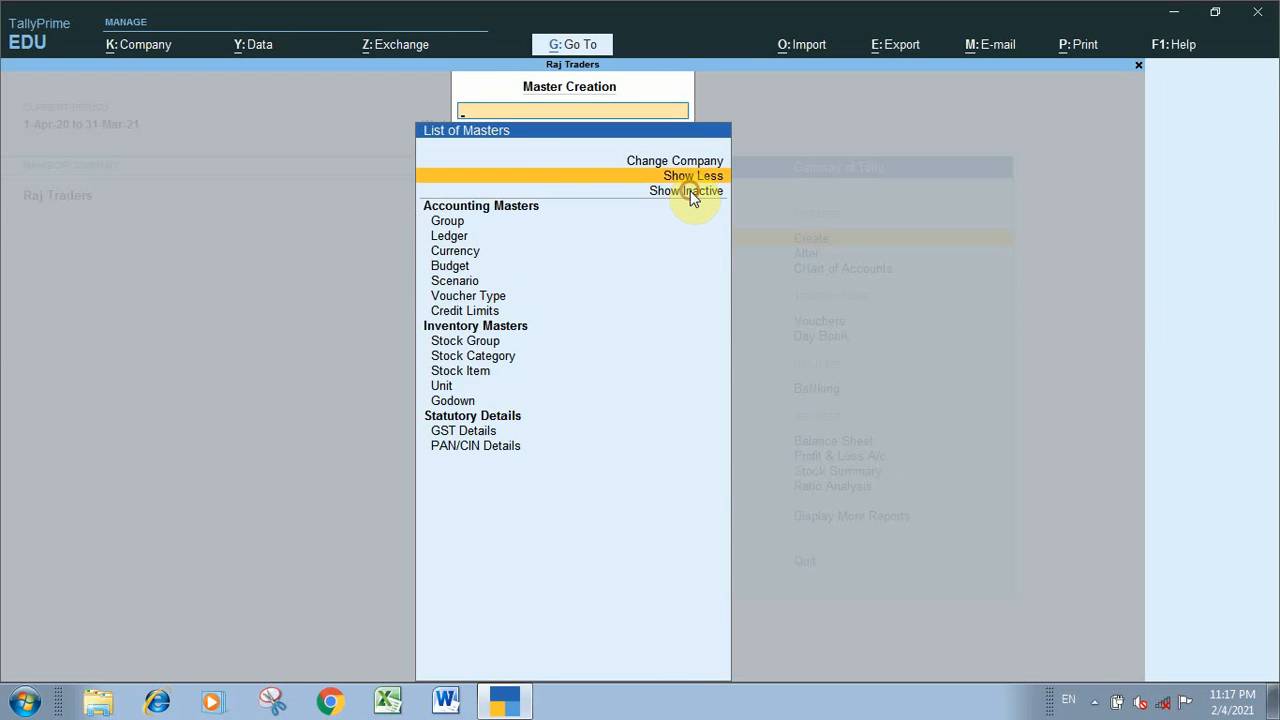
pyautogui.click(692, 199)
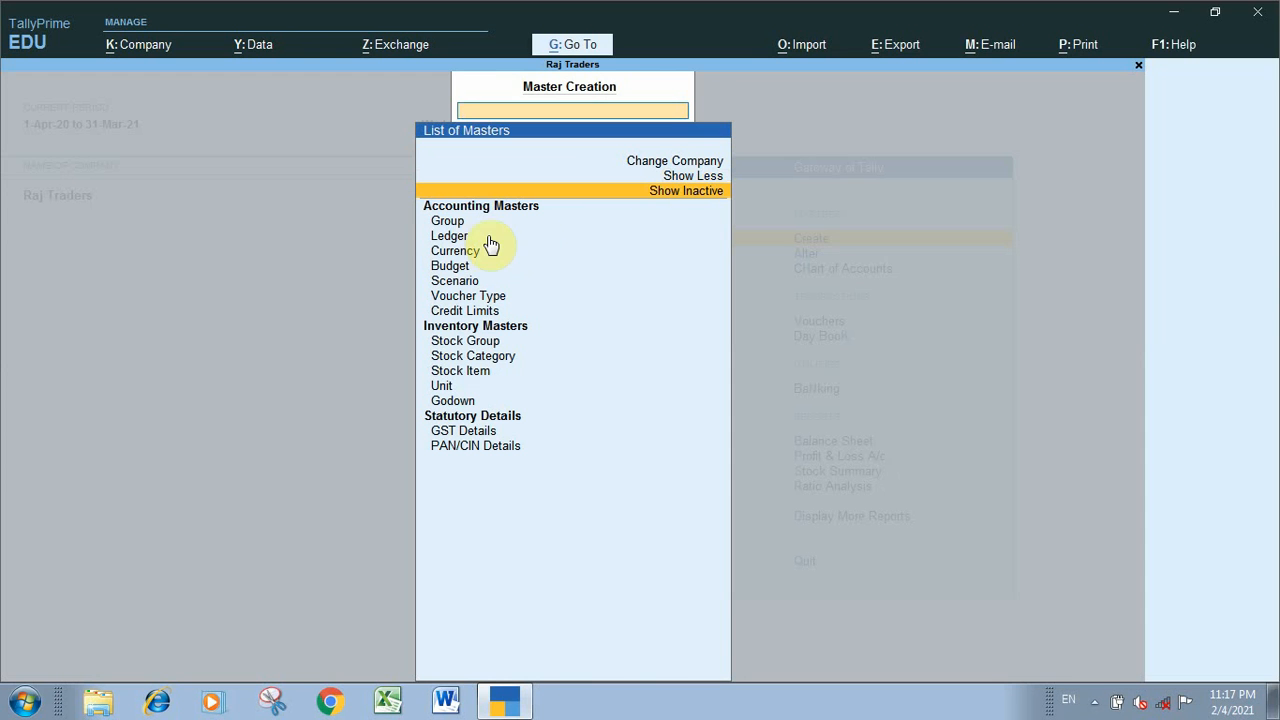
pyautogui.click(703, 175)
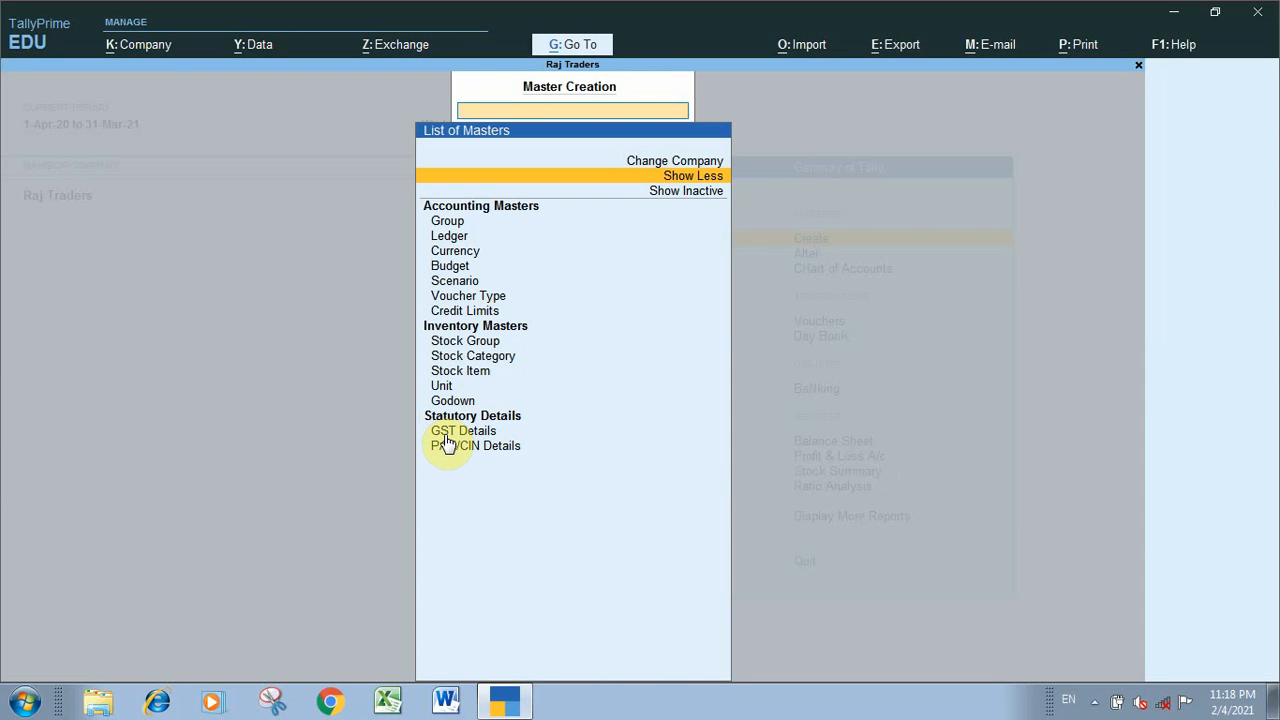
pyautogui.click(675, 192)
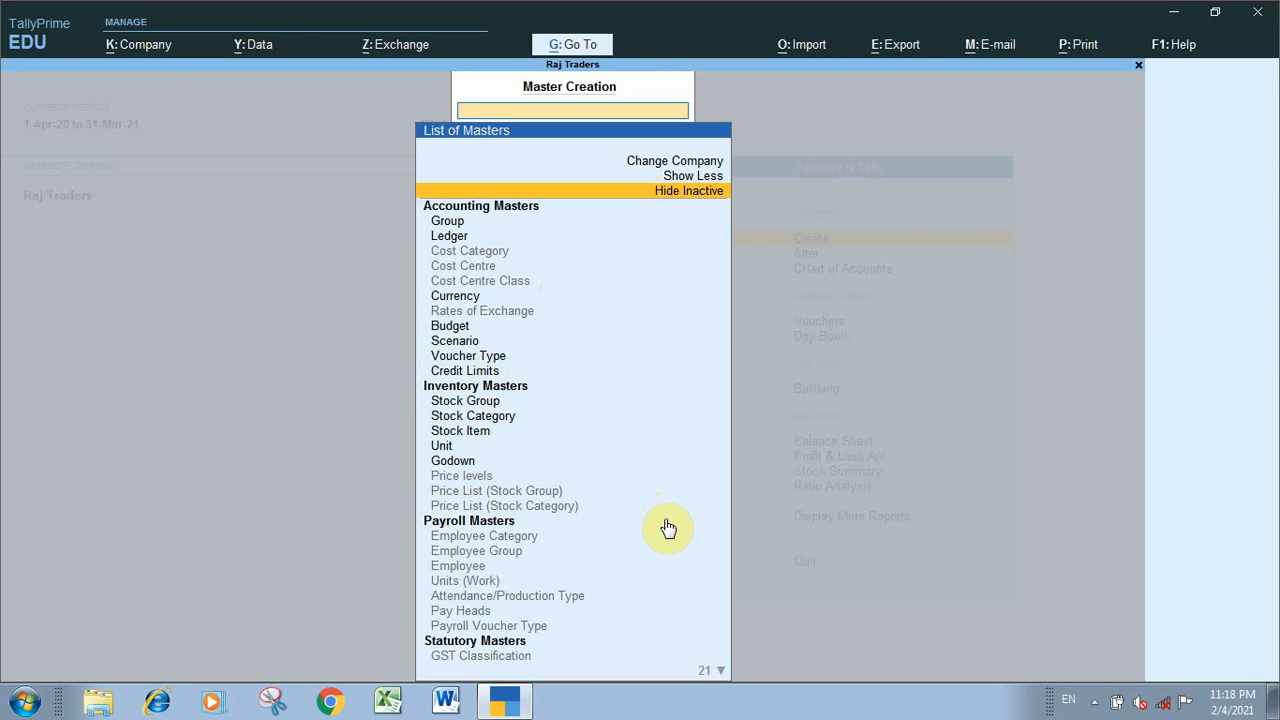
# Step: Look through the accounting, inventory, payroll and statutory masters in the expanded list of masters
pyautogui.click(721, 672)
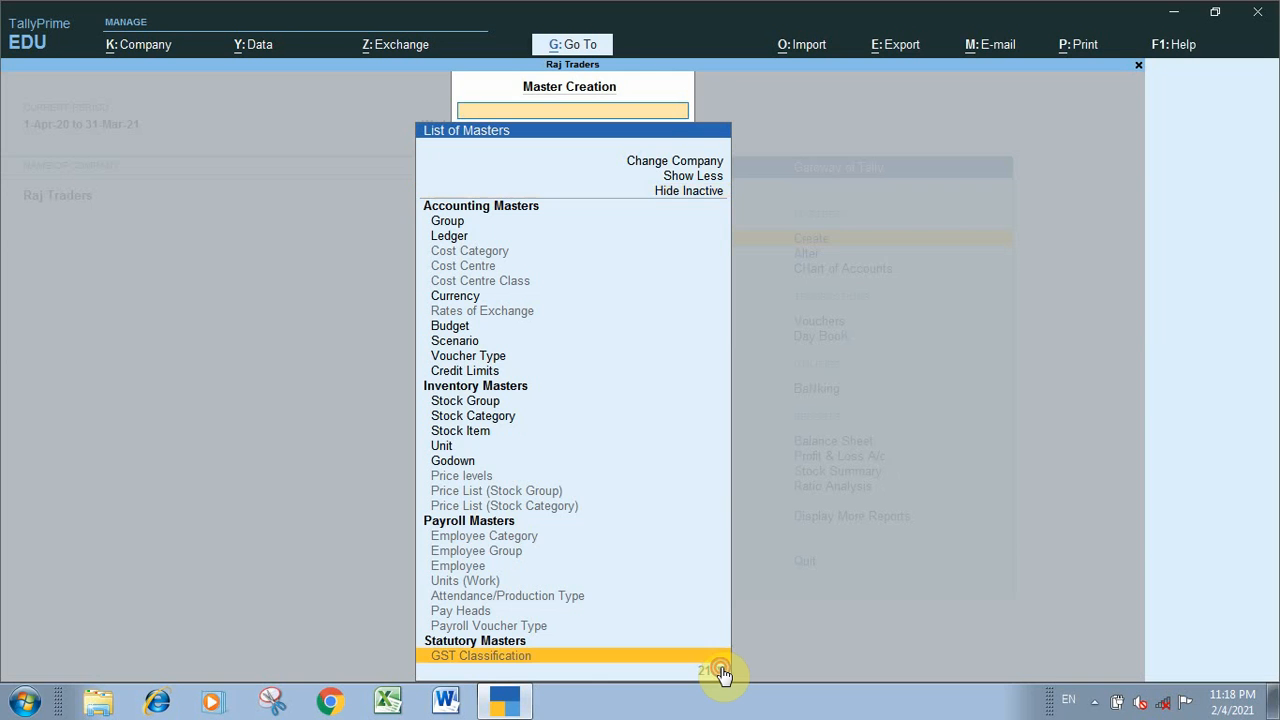
pyautogui.click(721, 672)
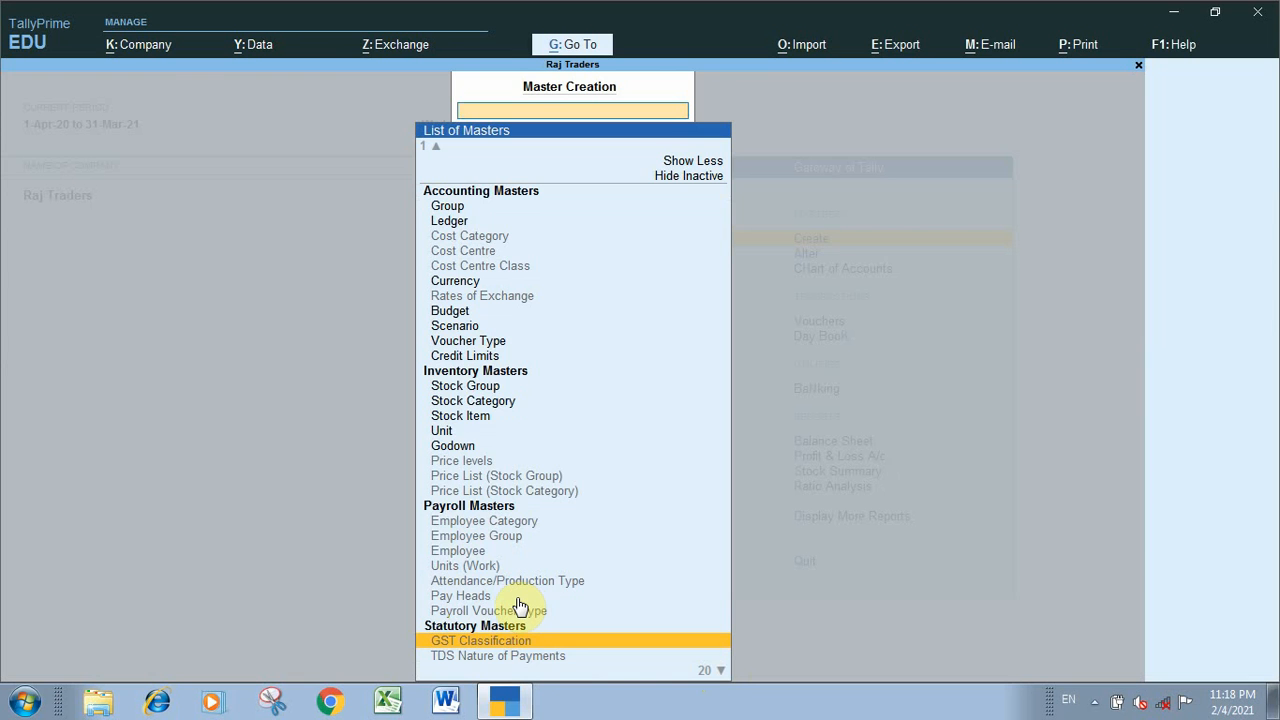
pyautogui.scroll(-5, 519, 606)
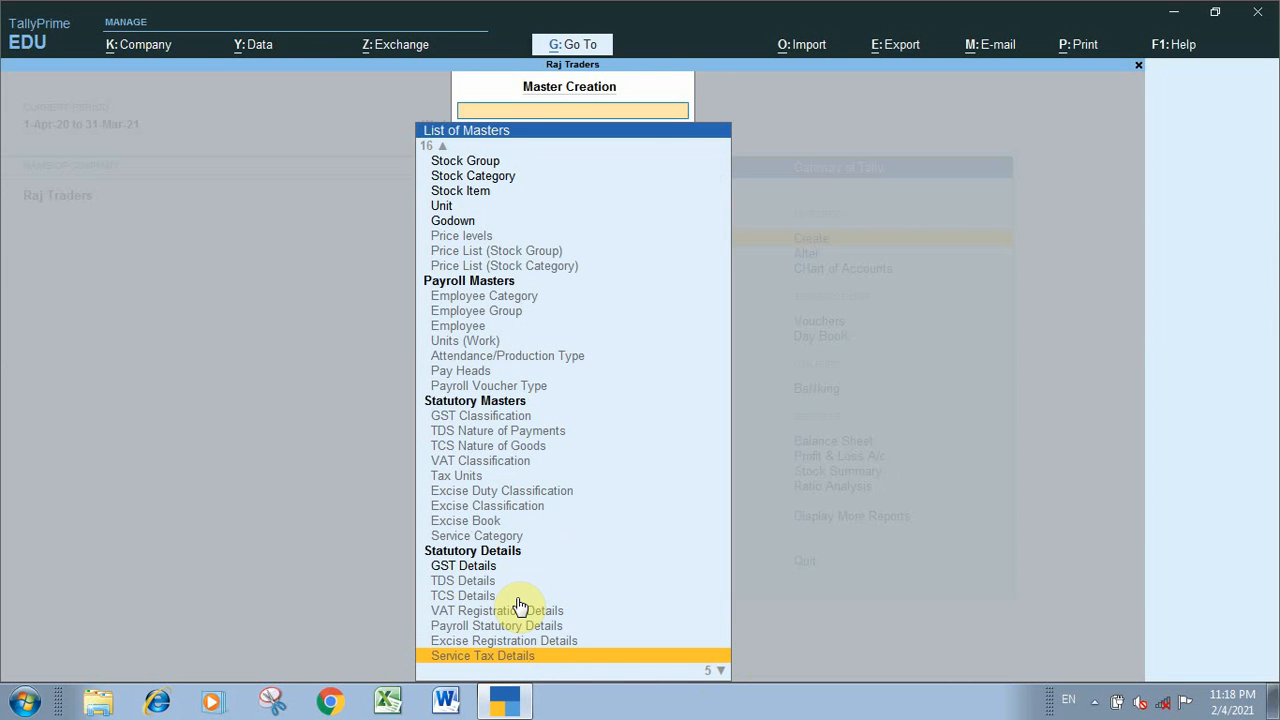
pyautogui.scroll(-1, 519, 606)
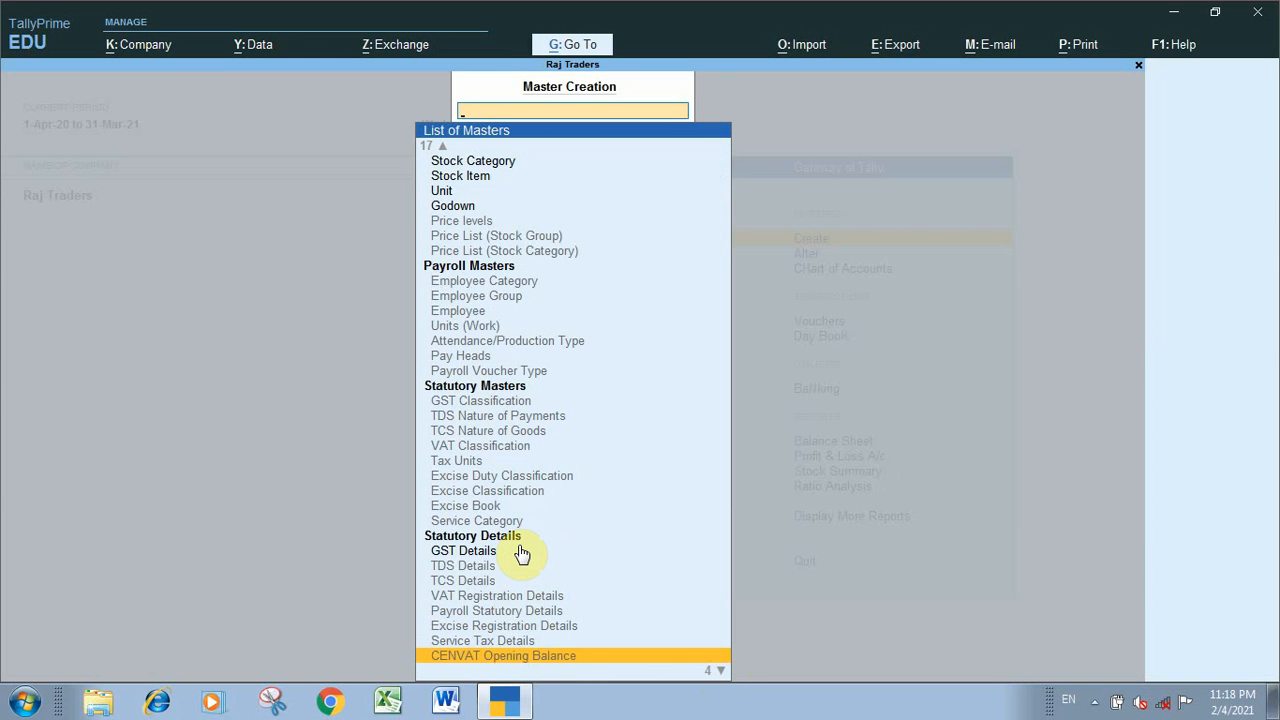
pyautogui.scroll(10, 519, 552)
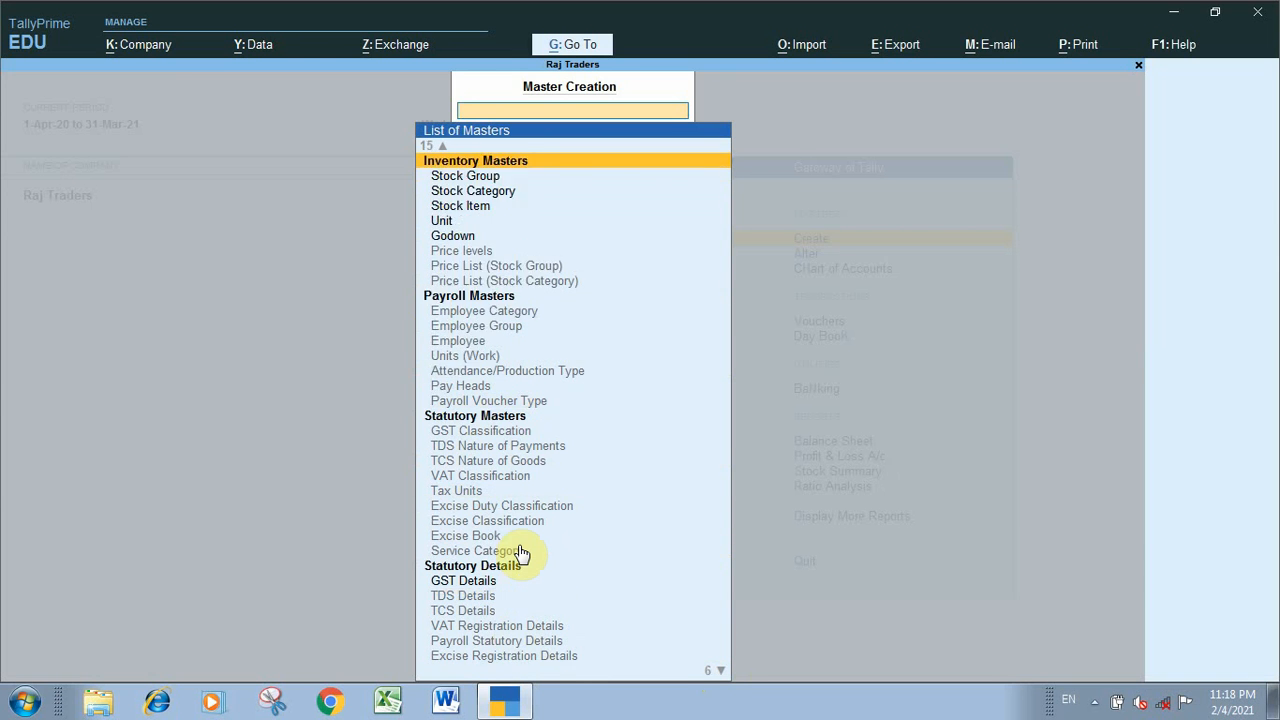
pyautogui.scroll(15, 519, 552)
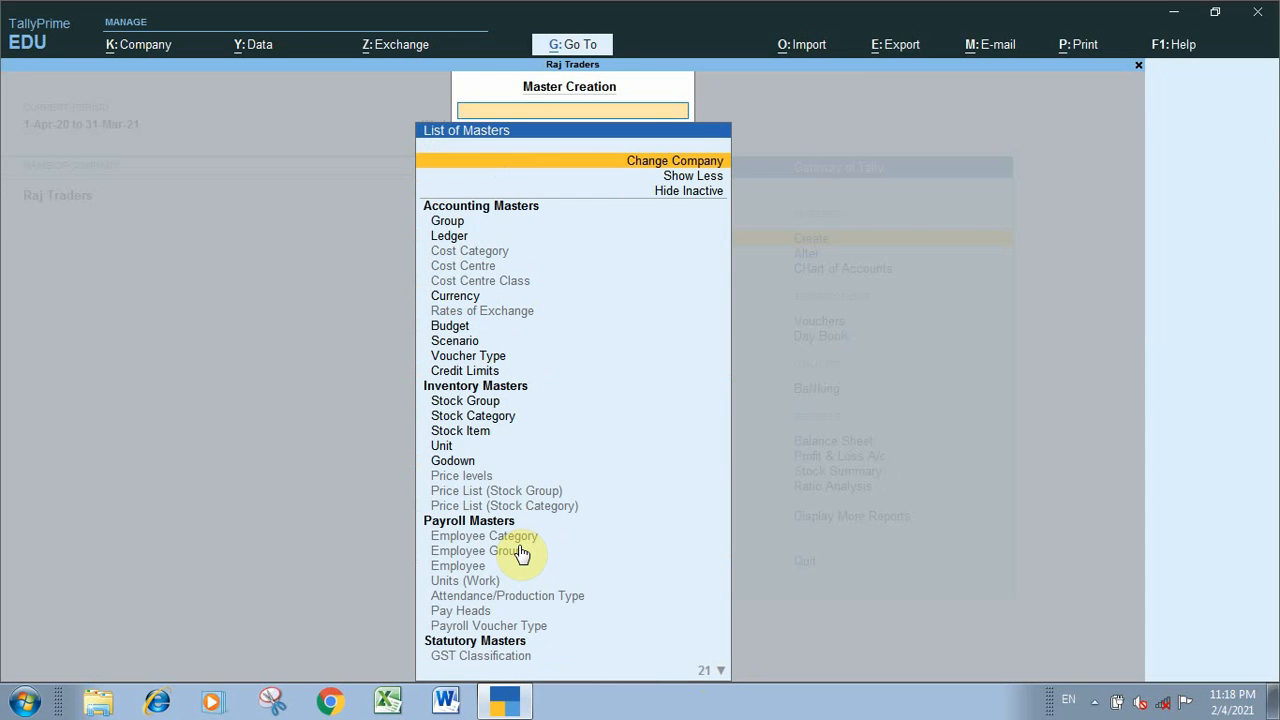
# Step: View the fields of the Group creation form and quit it without creating a group
pyautogui.click(448, 222)
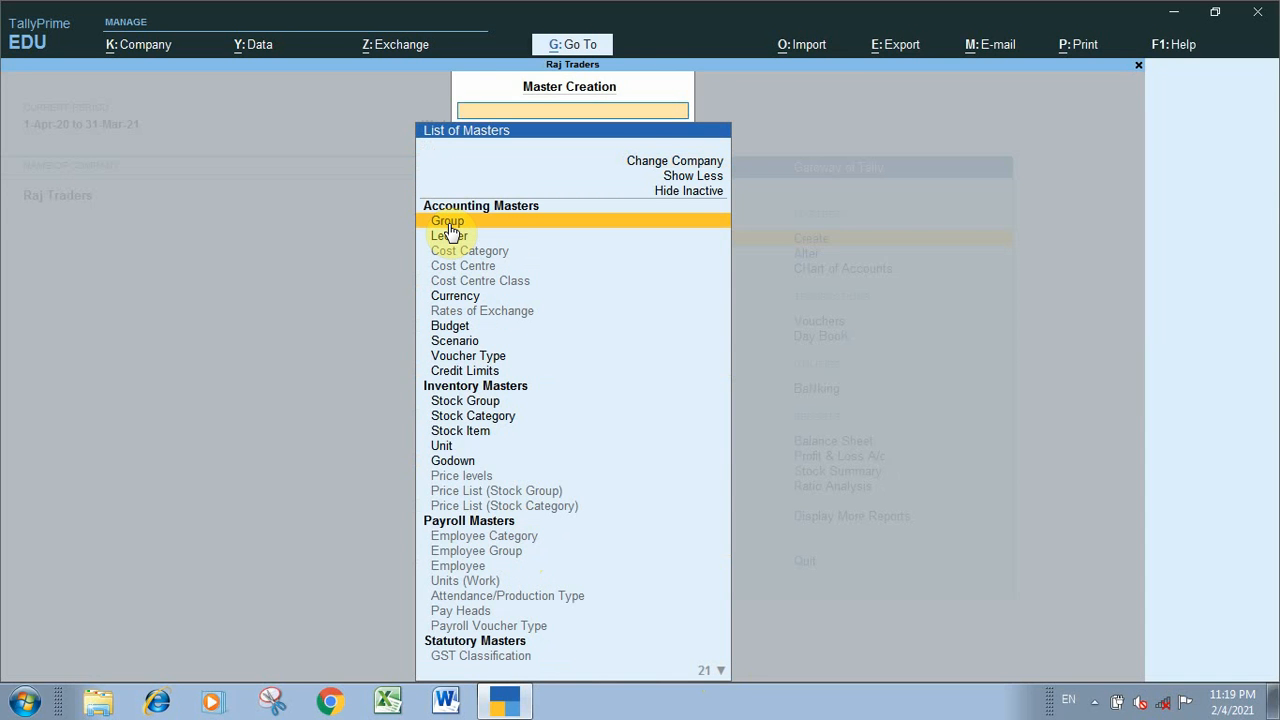
pyautogui.click(449, 229)
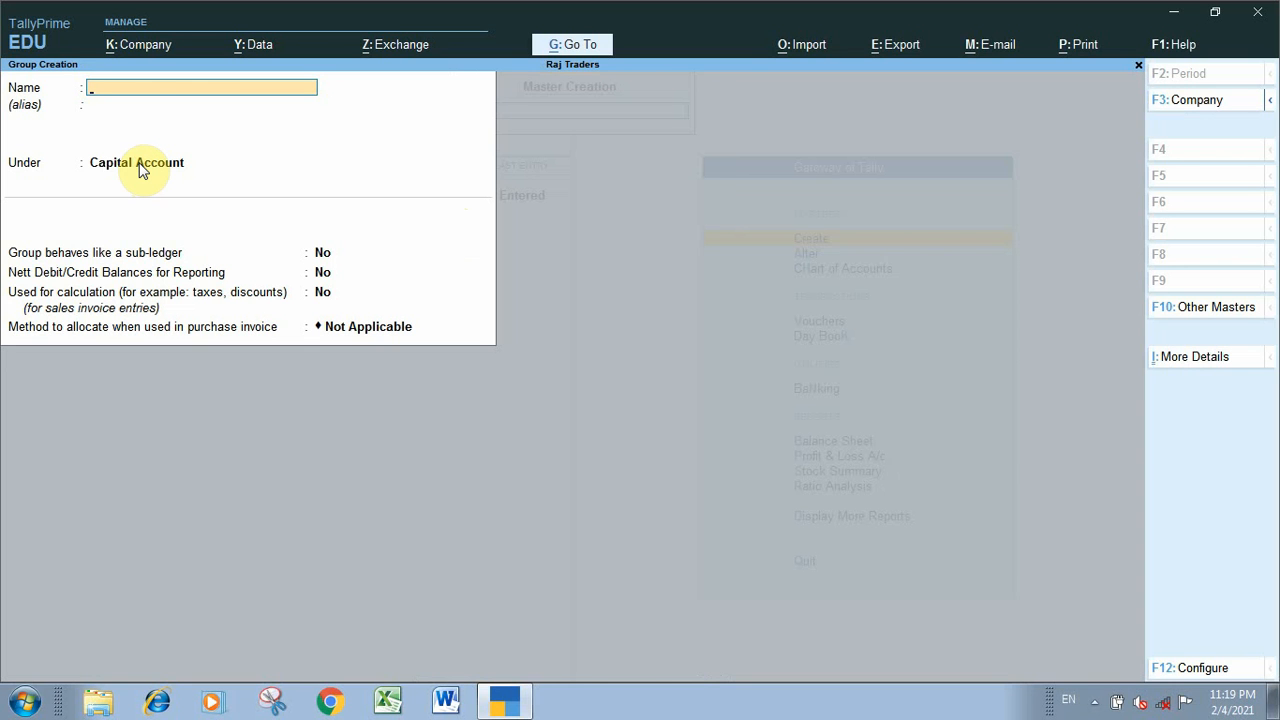
pyautogui.press('Escape')
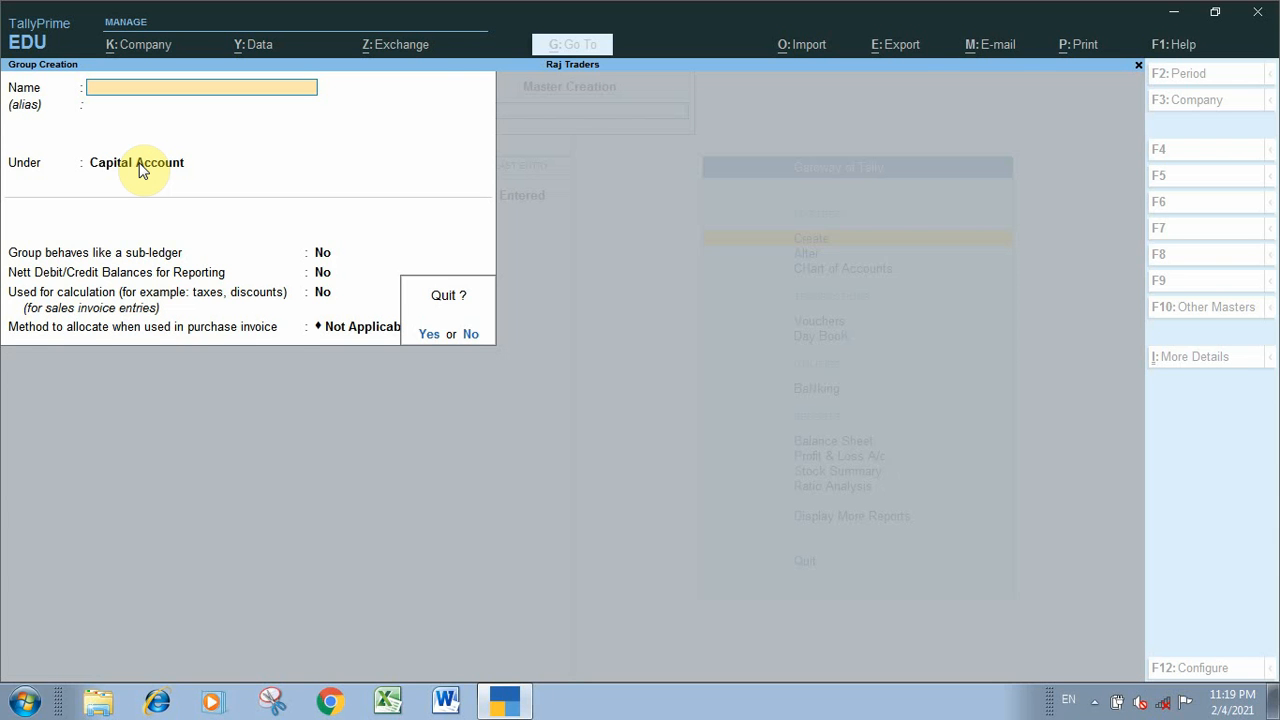
pyautogui.press('Escape')
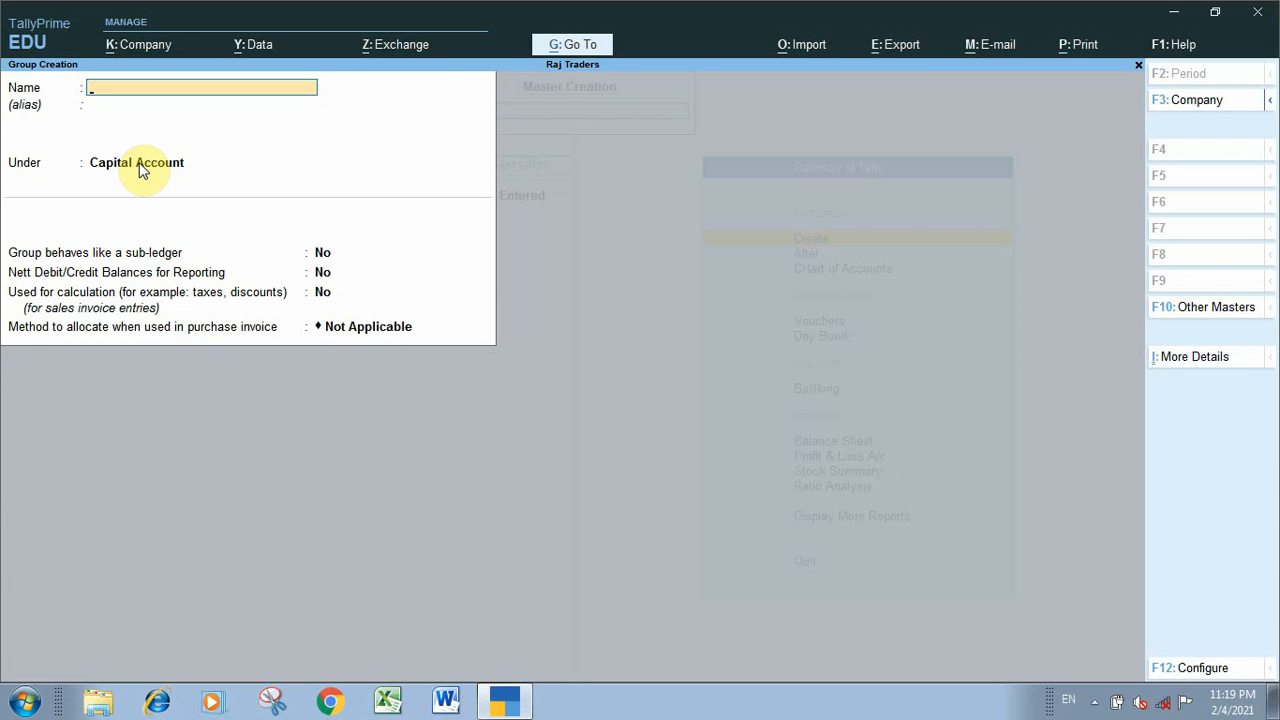
pyautogui.press('Escape')
pyautogui.press('Return')
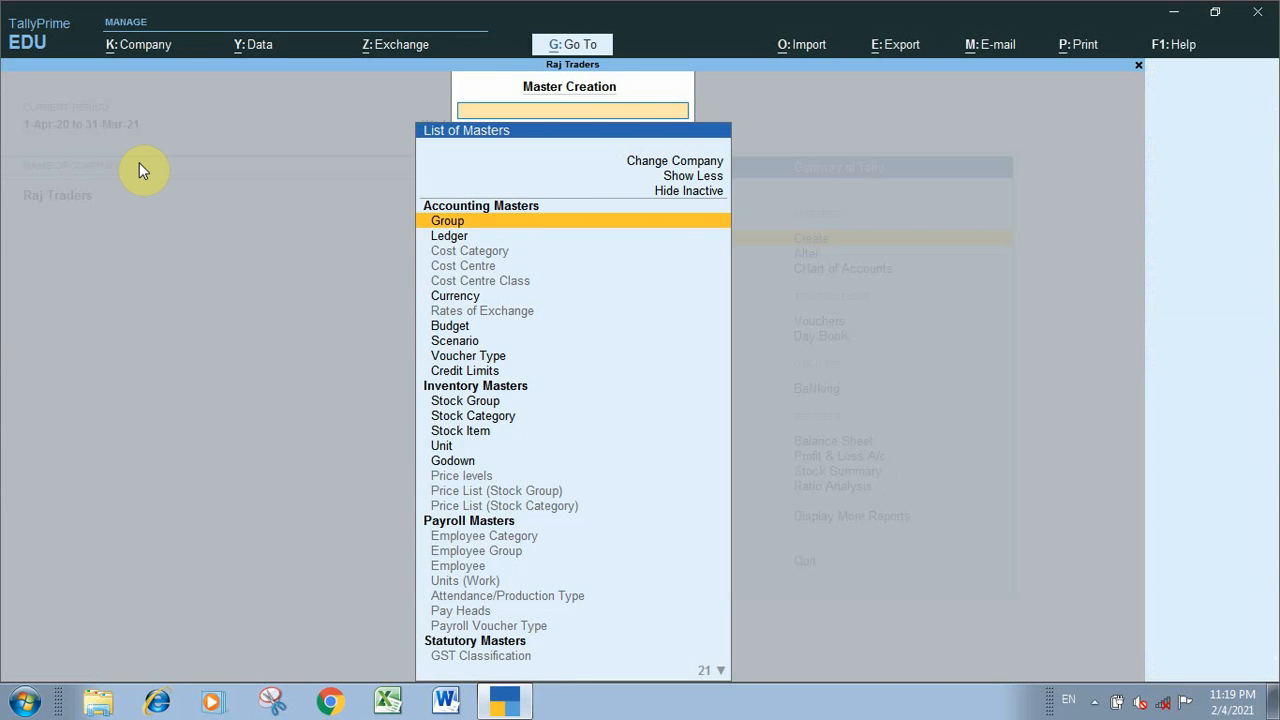
# Step: Start a new ledger named Capital and place it under the Capital Account group
pyautogui.press('Down')
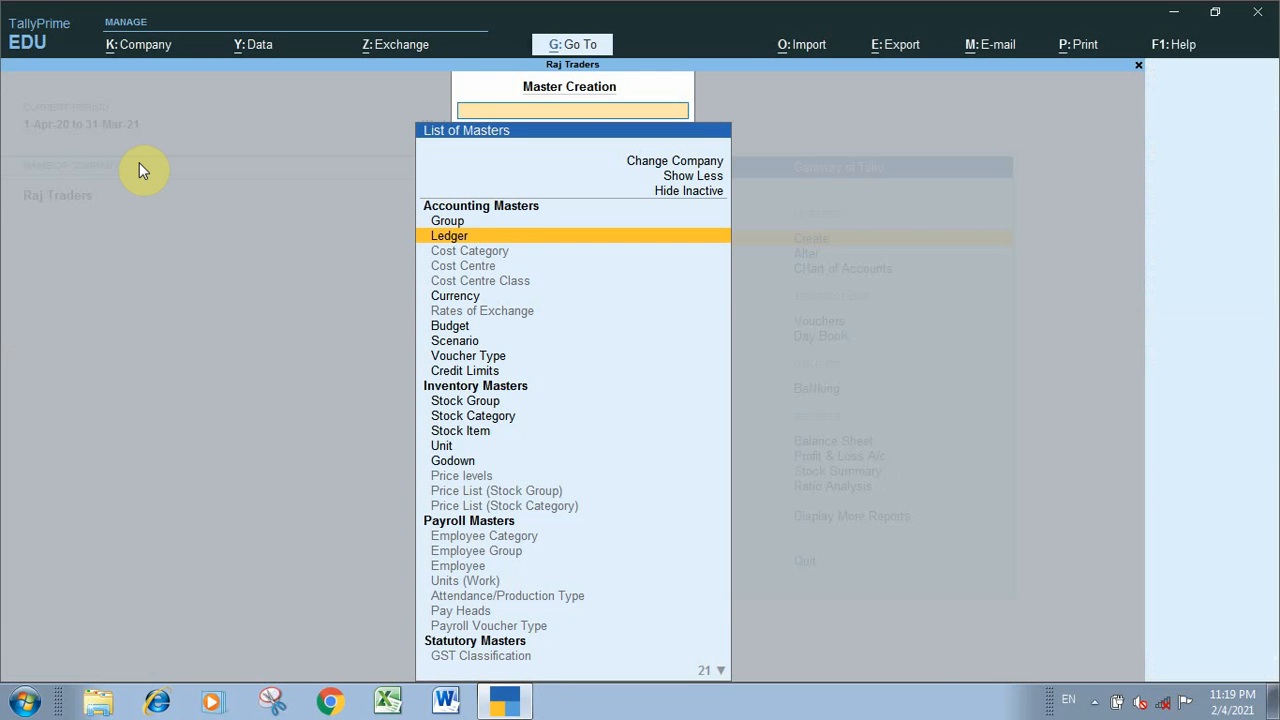
pyautogui.press('Return')
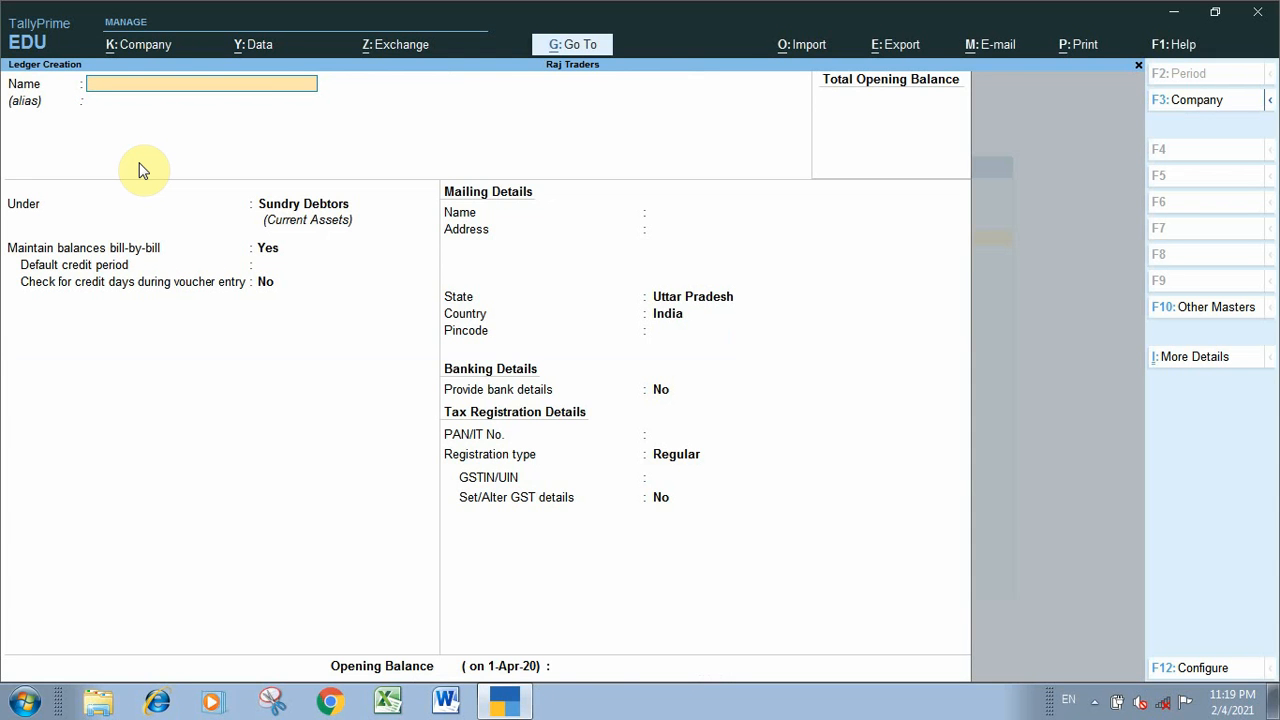
pyautogui.write('Capital')
pyautogui.press('Return')
pyautogui.press('Return')
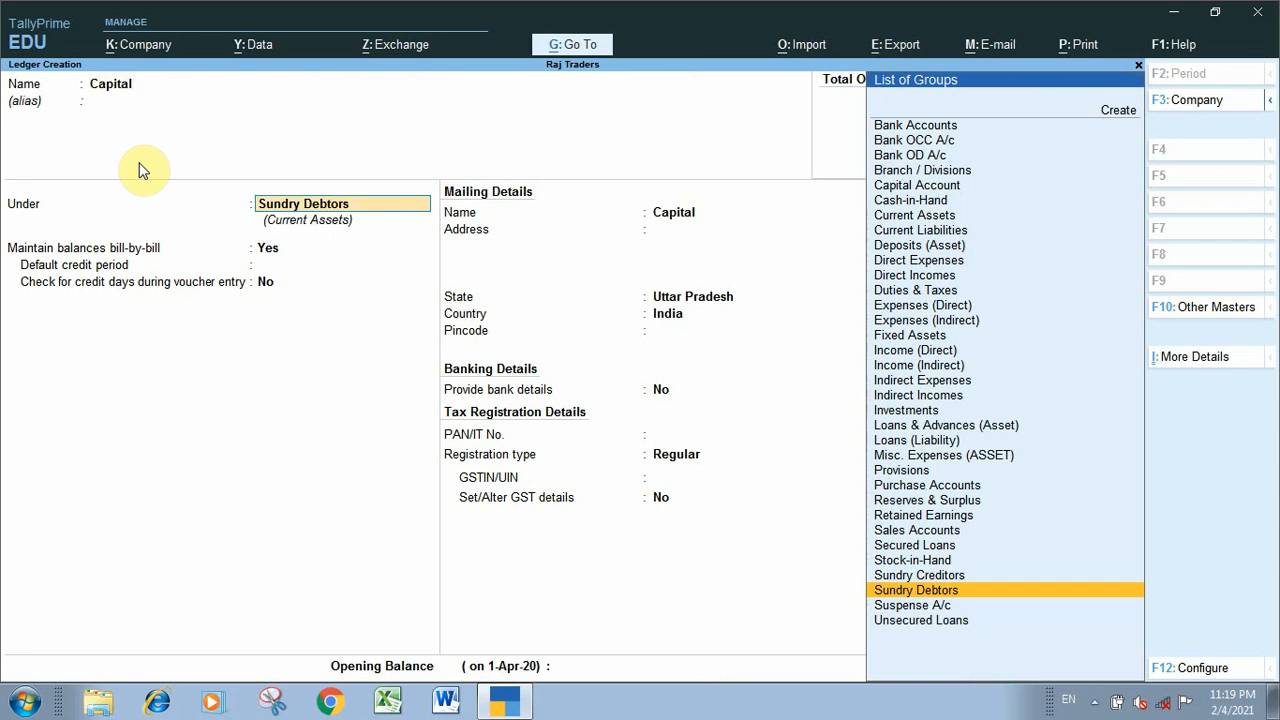
pyautogui.write('C')
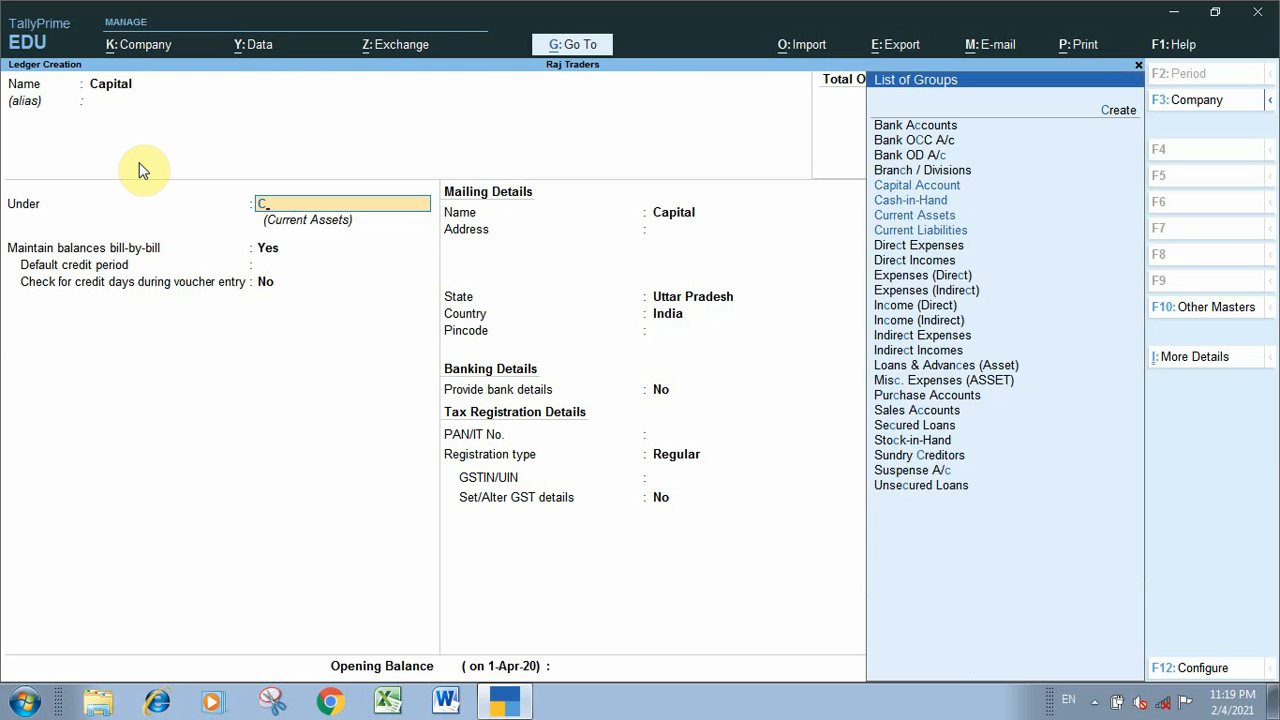
pyautogui.write('ap')
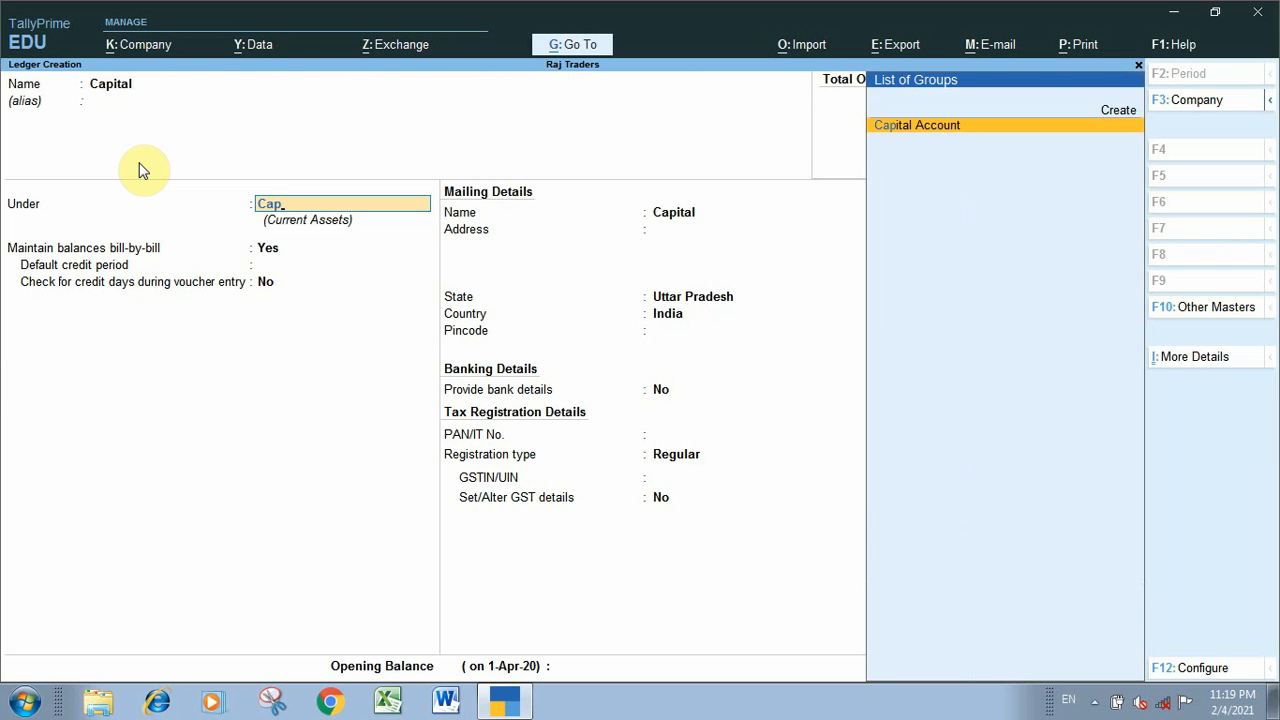
pyautogui.press('Return')
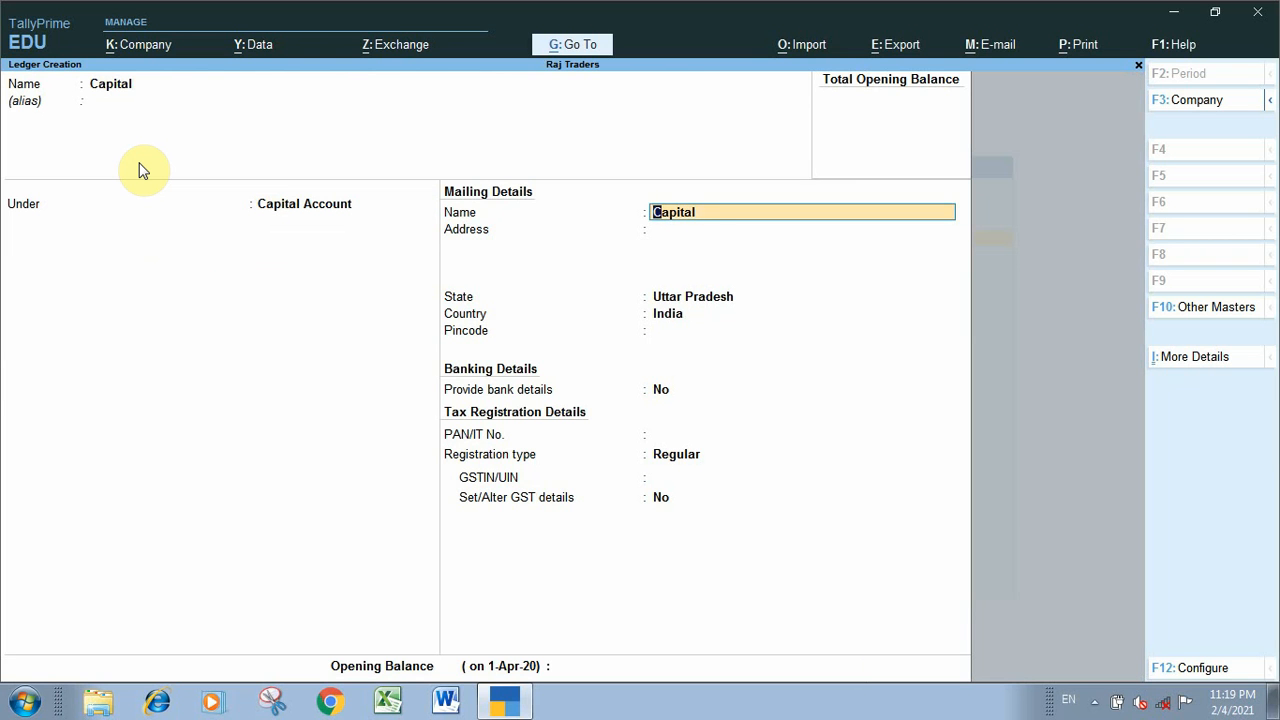
# Step: Keep the Capital ledger's default mailing, banking and tax details, with state Uttar Pradesh, no bank details and registration type Regular
pyautogui.press('Return')
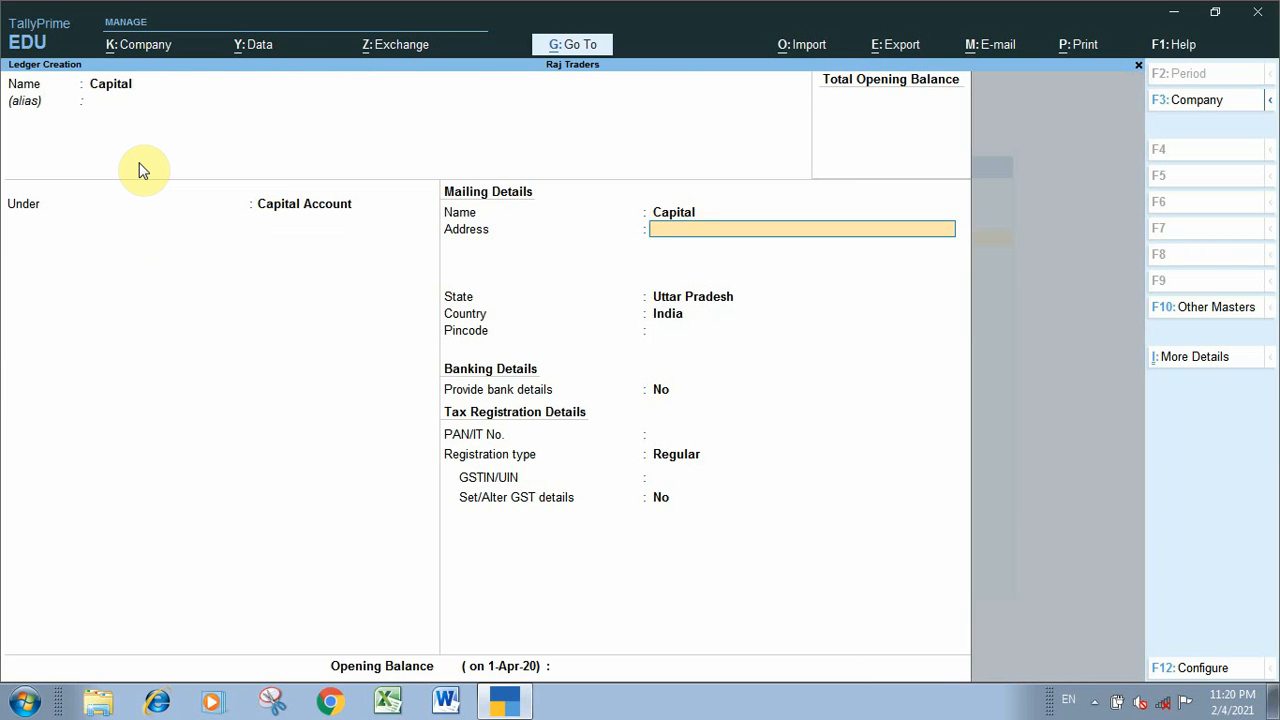
pyautogui.press('ctrl')
pyautogui.press('Return')
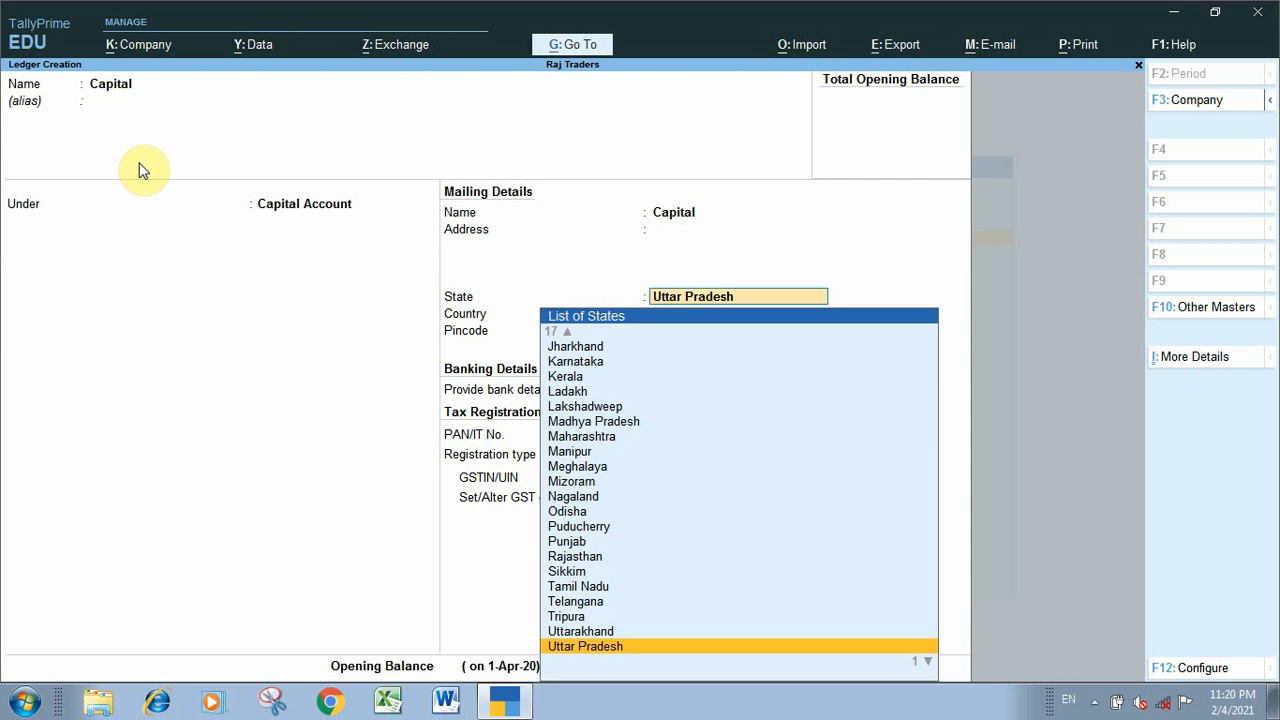
pyautogui.press('Return')
pyautogui.press('Return')
pyautogui.press('Return')
pyautogui.press('Return')
pyautogui.press('Return')
pyautogui.press('Return')
pyautogui.press('Return')
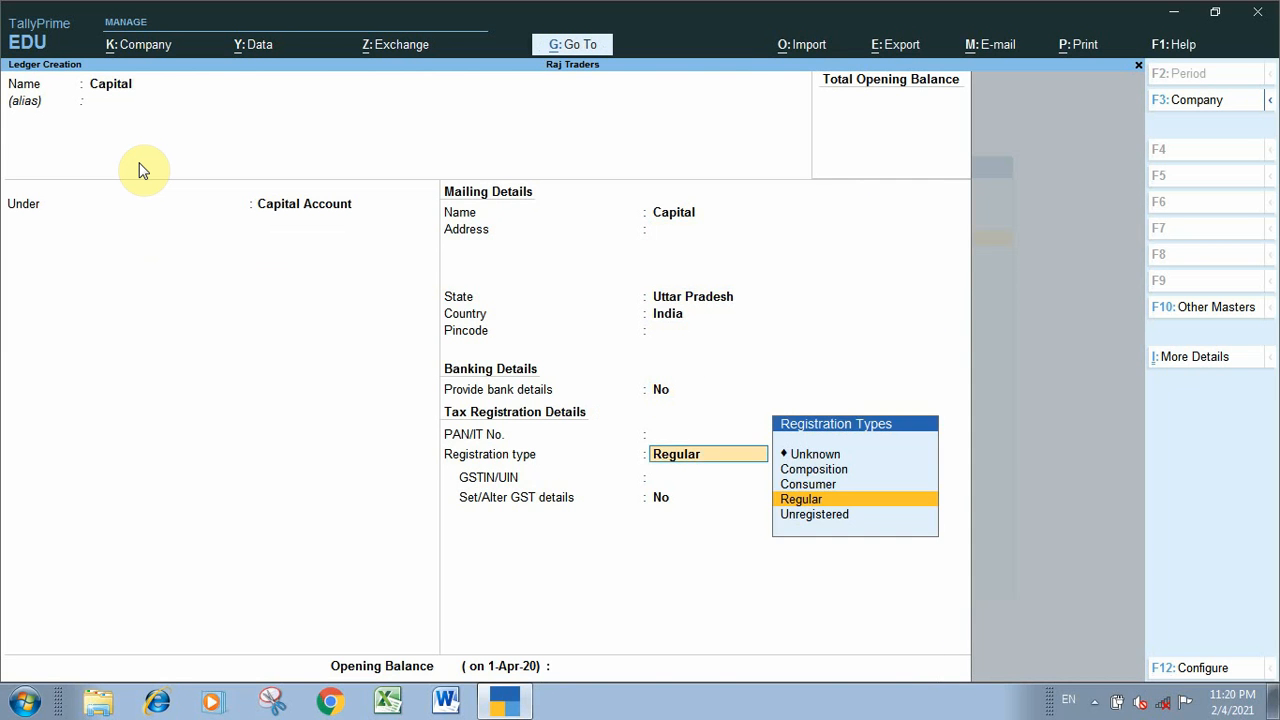
pyautogui.press('Return')
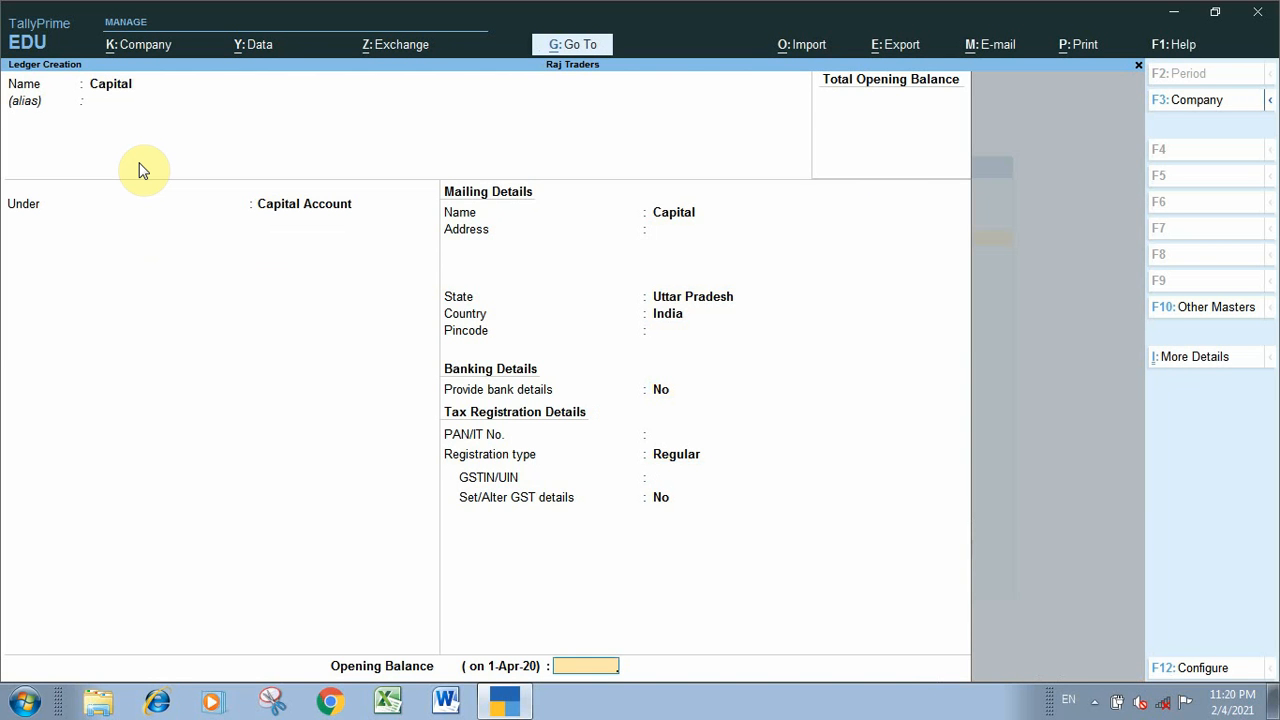
# Step: Set the Capital ledger's opening balance to 100000 Cr and save the ledger
pyautogui.write('100000')
pyautogui.press('Return')
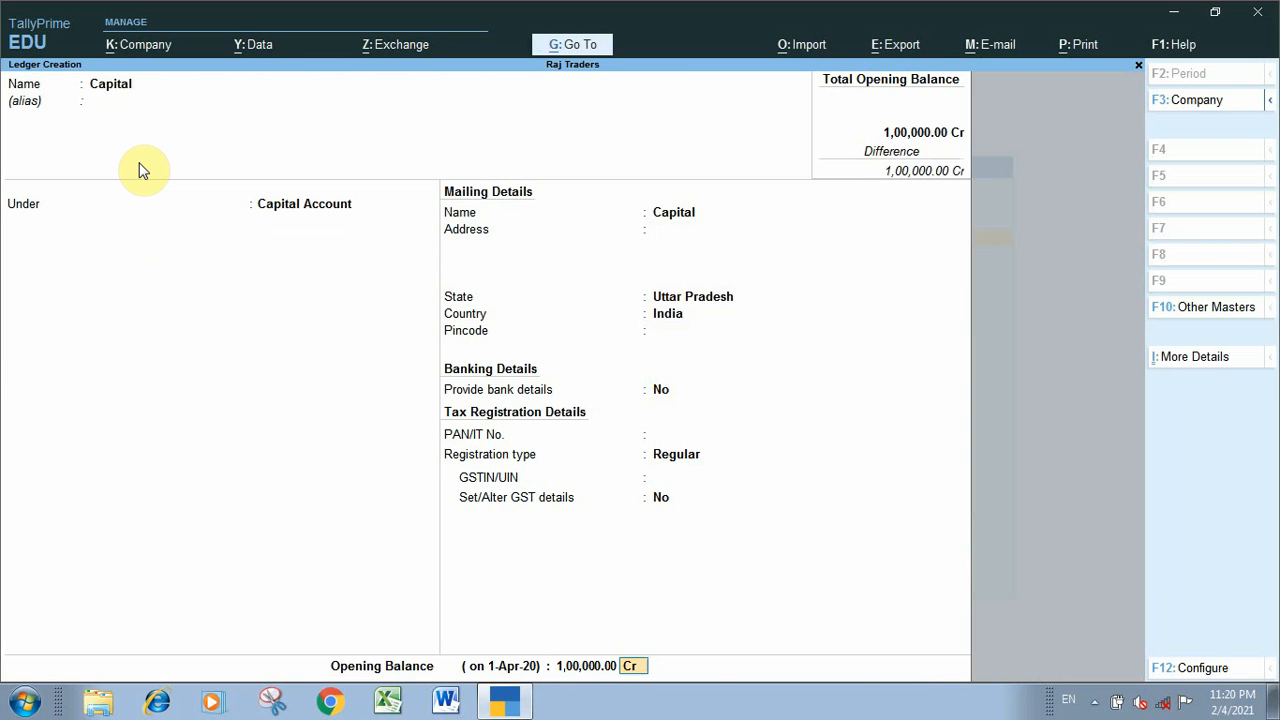
pyautogui.press('Return')
pyautogui.press('Return')
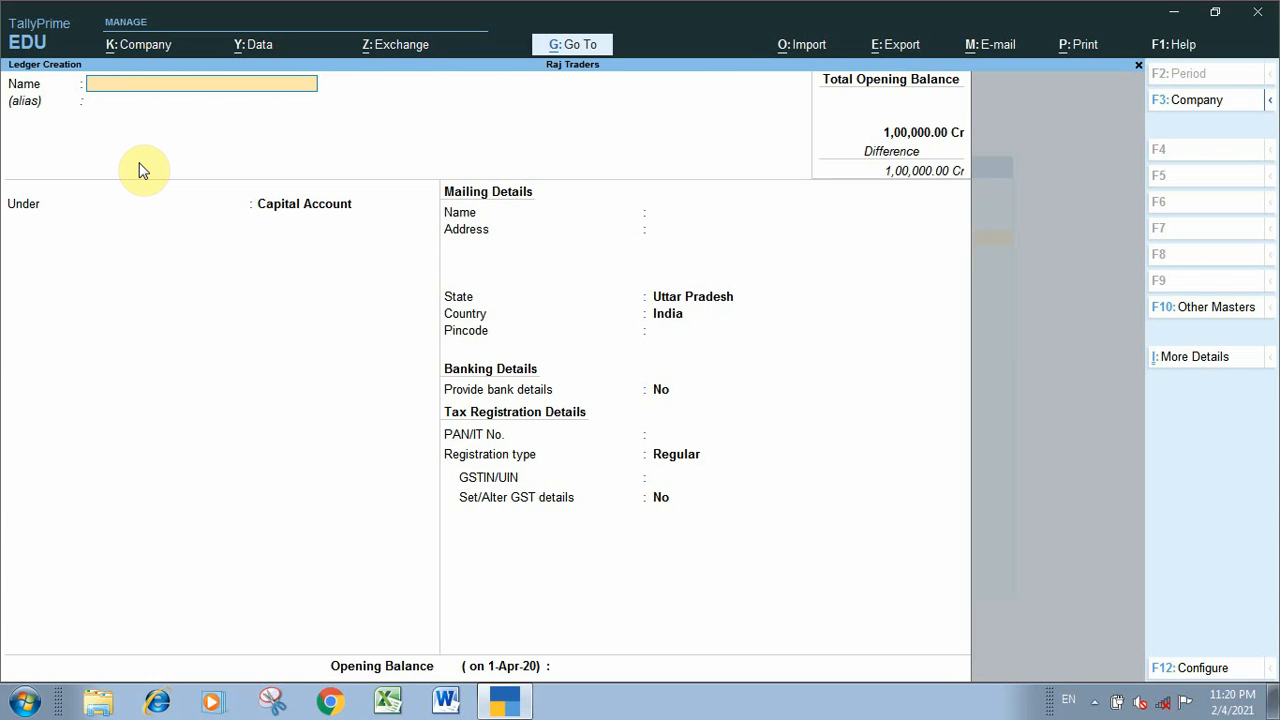
# Step: Enter the creditor's name for the new ledger and place it under the Sundry Creditors group
pyautogui.write('Mohan')
pyautogui.press('Return')
pyautogui.press('Return')
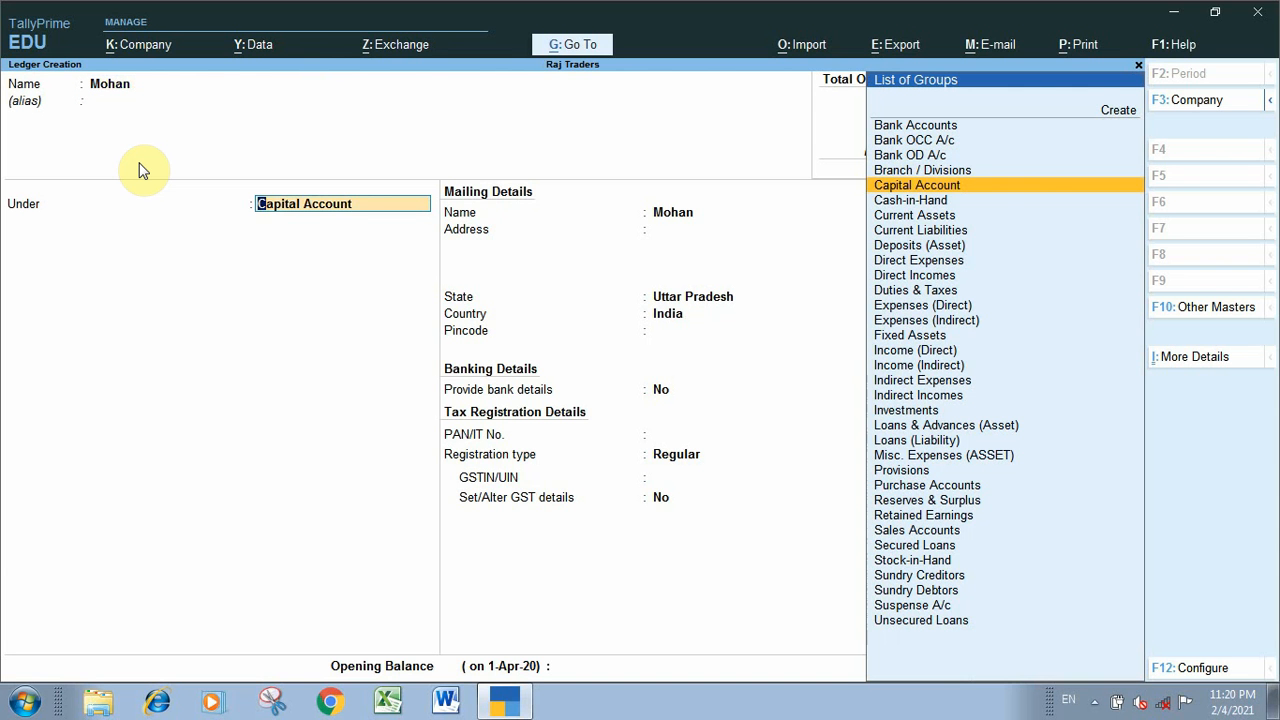
pyautogui.write('S')
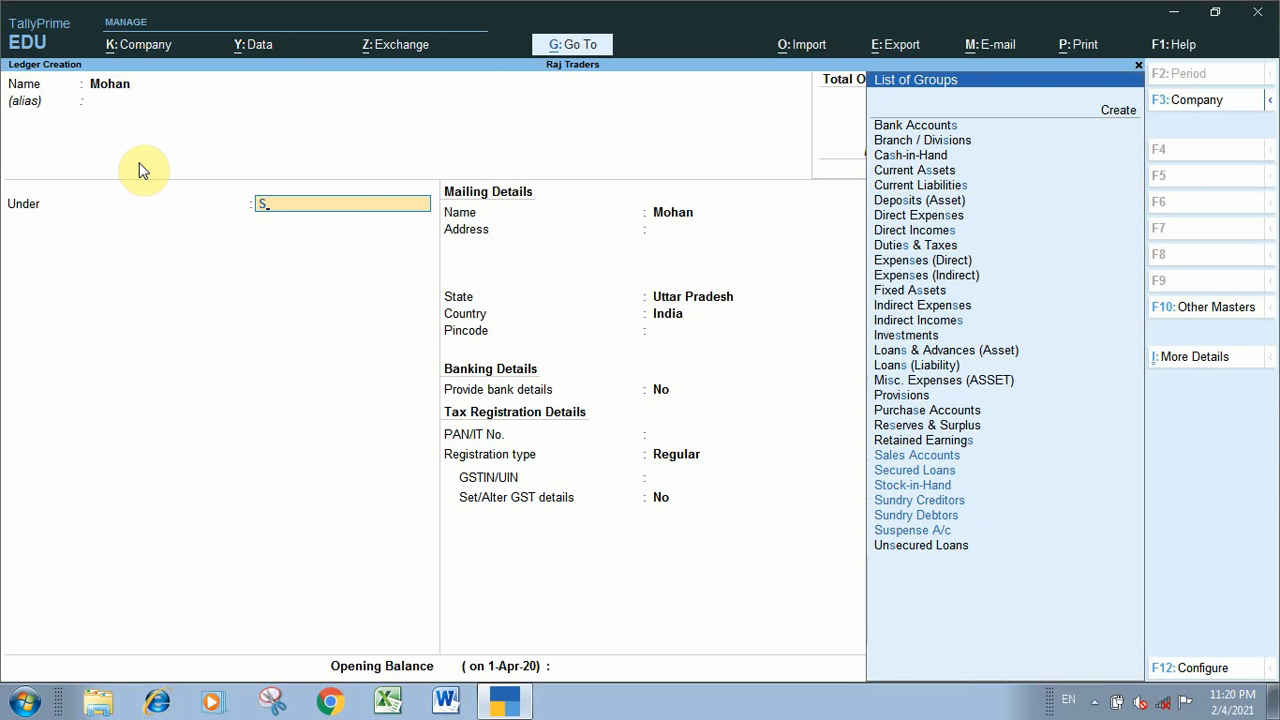
pyautogui.write('un')
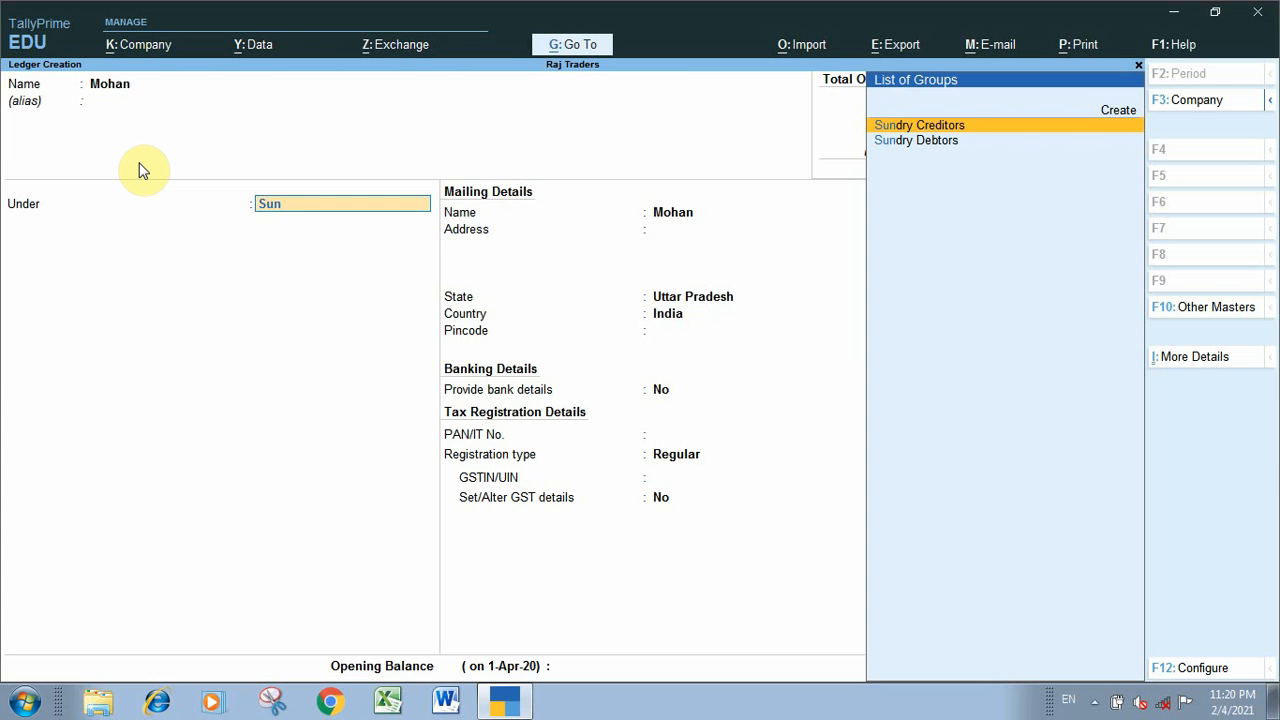
pyautogui.press('Return')
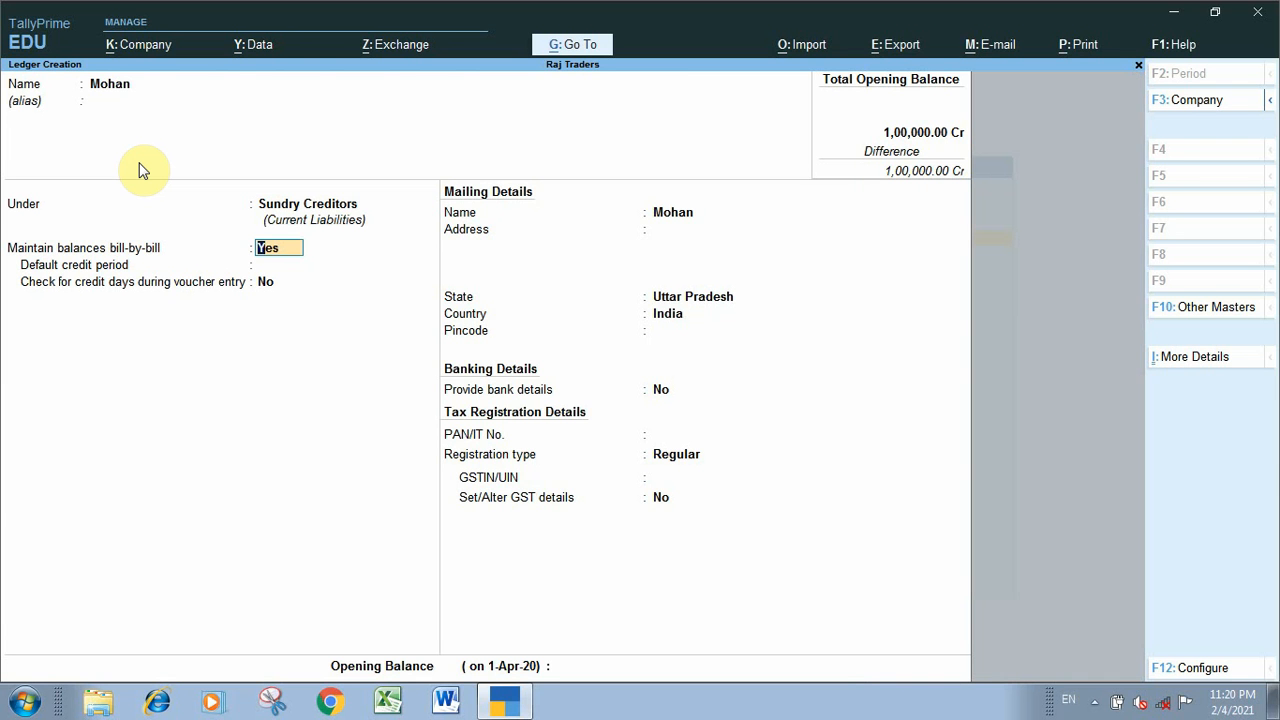
# Step: Keep bill-by-bill balances on for the creditor ledger, with no default credit period, the default mailing details and no bank details
pyautogui.press('Return')
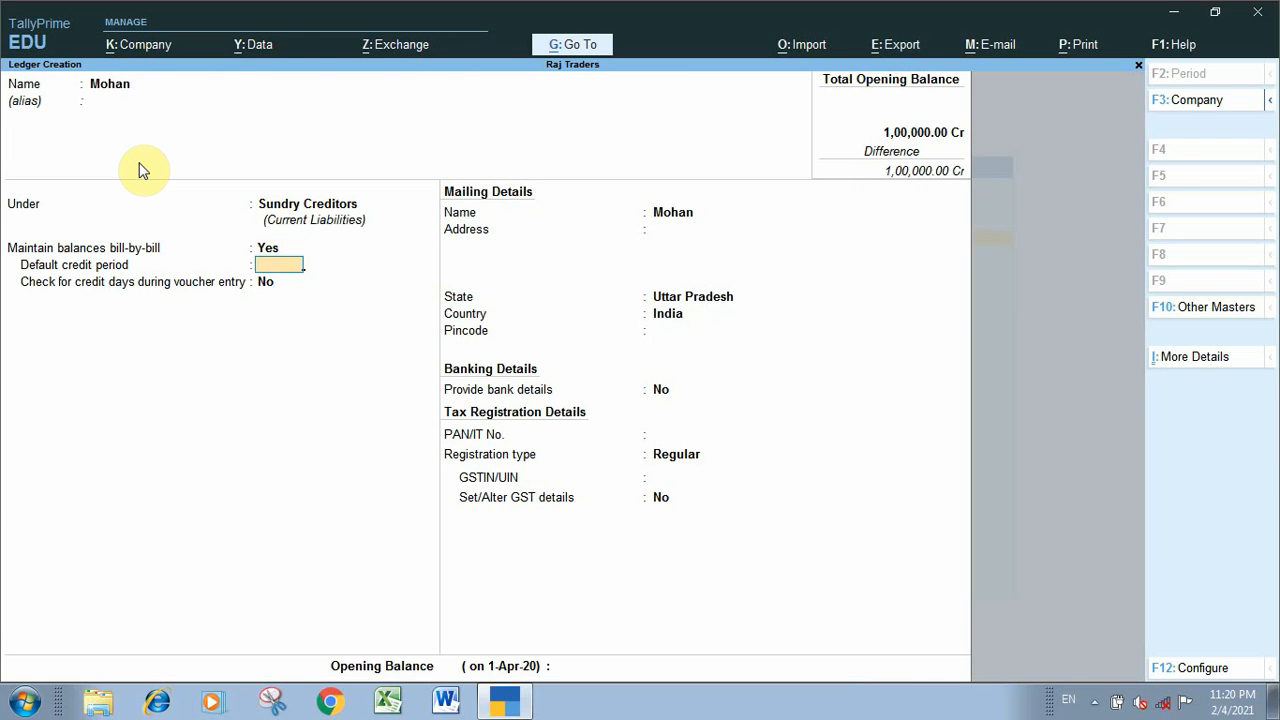
pyautogui.press('Return')
pyautogui.press('Return')
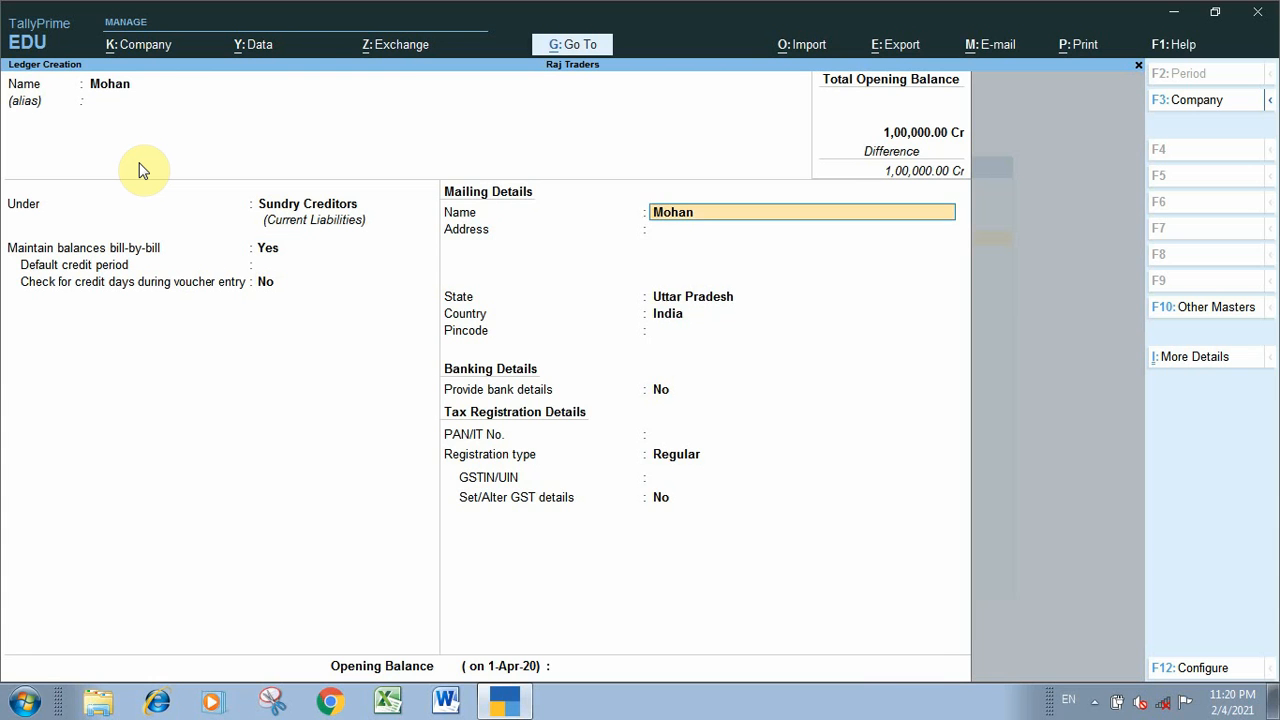
pyautogui.press('Return')
pyautogui.press('Return')
pyautogui.press('Return')
pyautogui.press('Return')
pyautogui.press('Return')
pyautogui.press('Return')
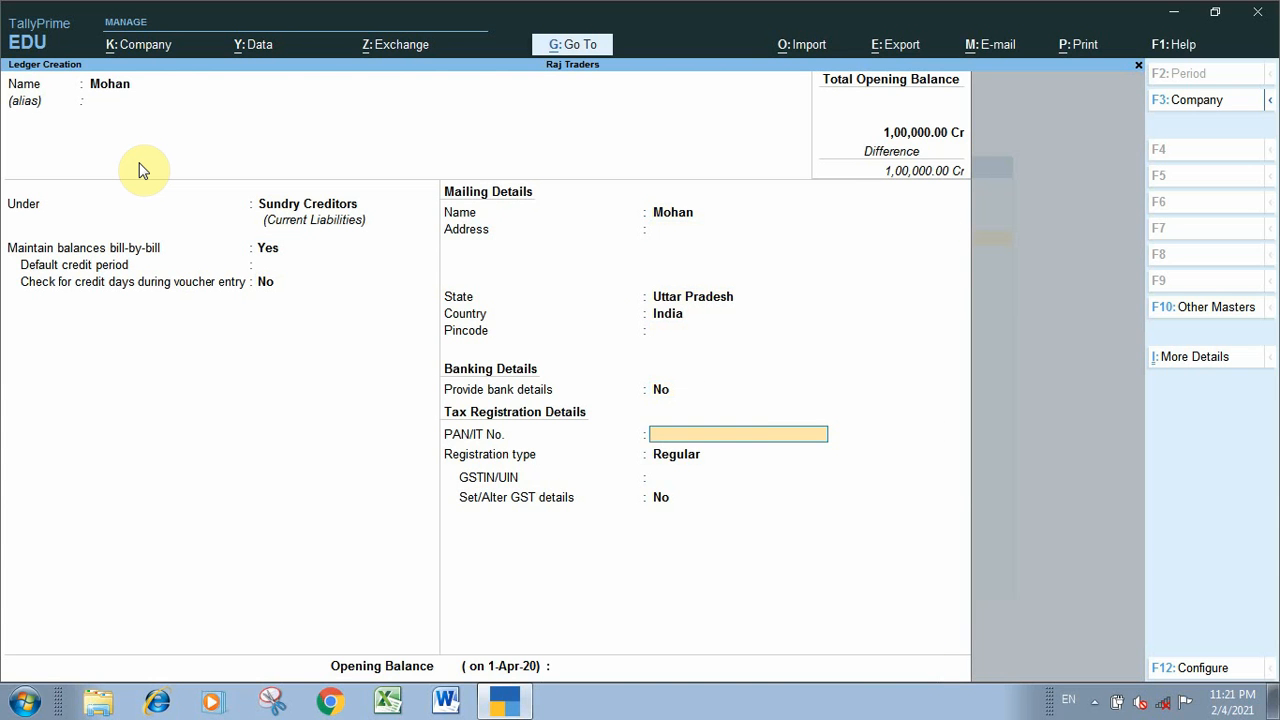
# Step: Keep the creditor's registration type Regular with PAN and GSTIN blank, and save the ledger without an opening balance
pyautogui.press('Return')
pyautogui.press('Return')
pyautogui.press('Return')
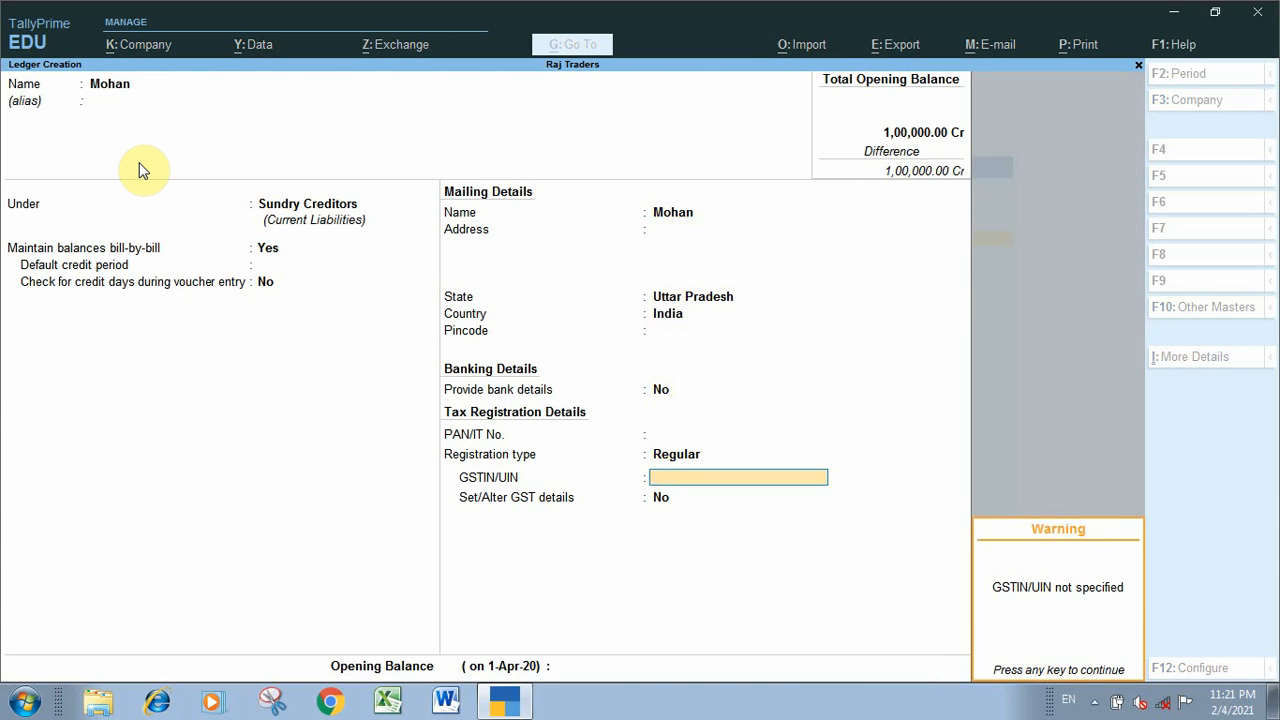
pyautogui.press('Return')
pyautogui.press('Return')
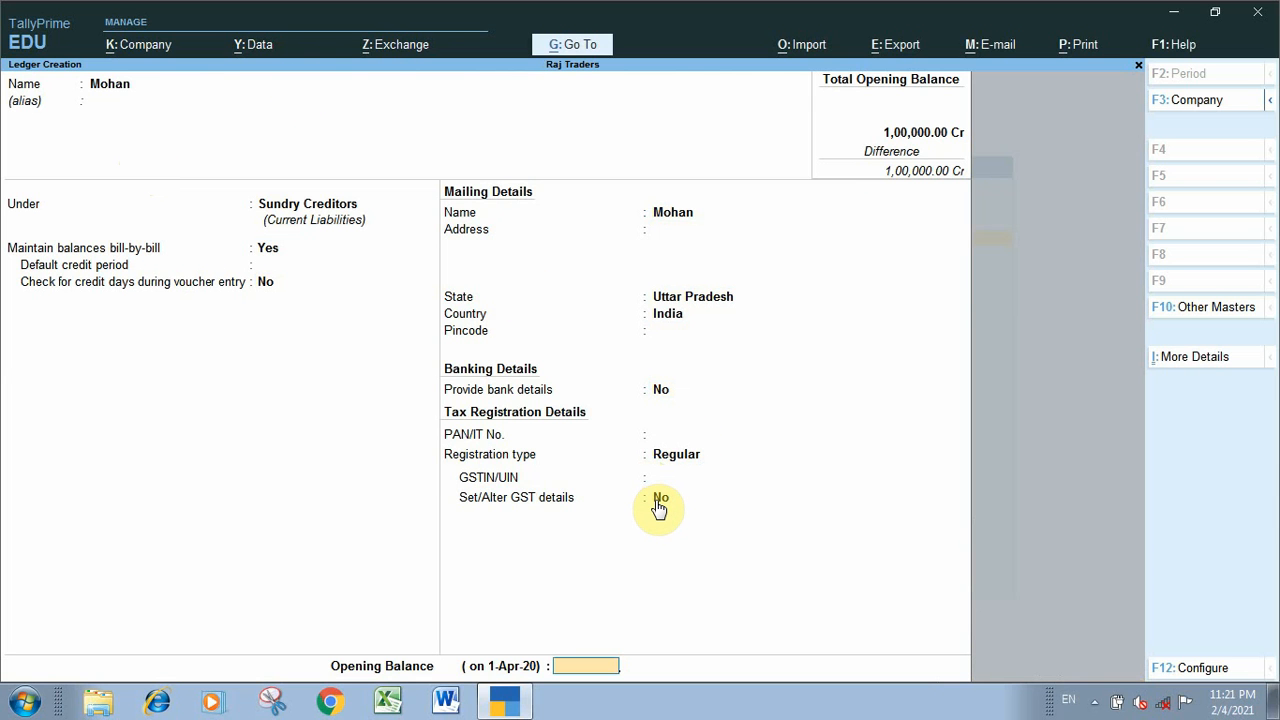
pyautogui.press('Return')
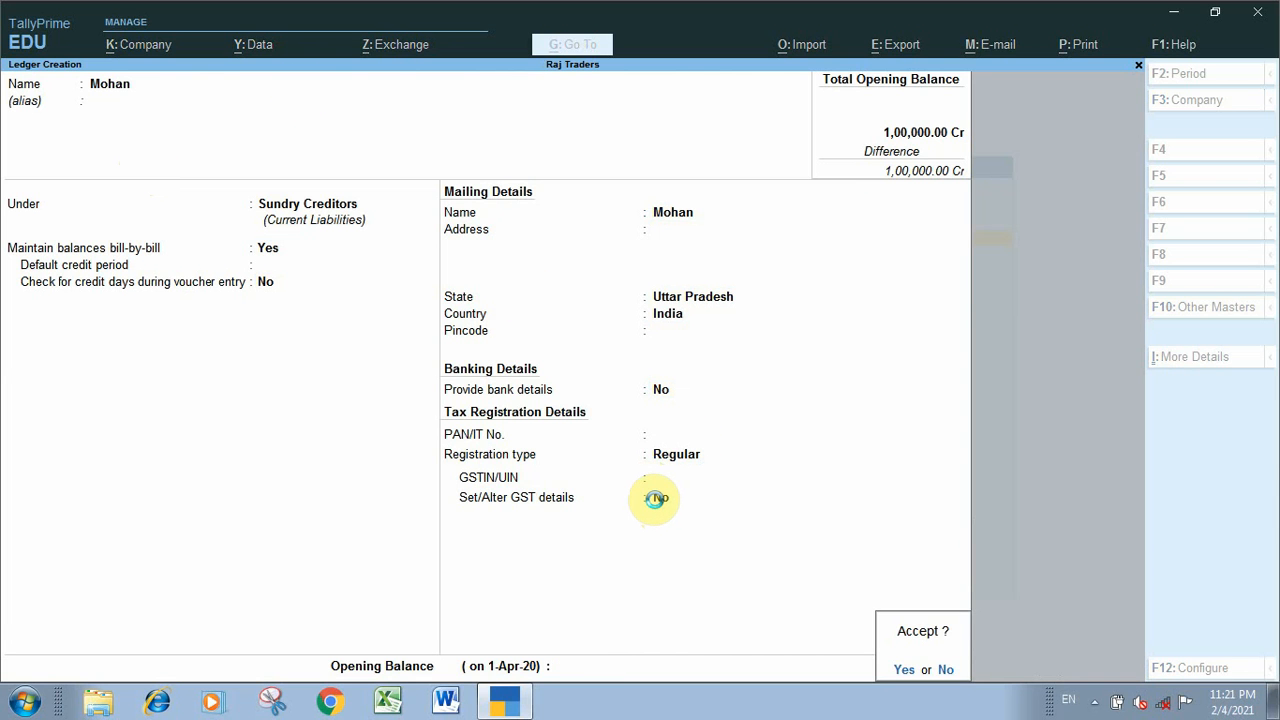
pyautogui.press('Return')
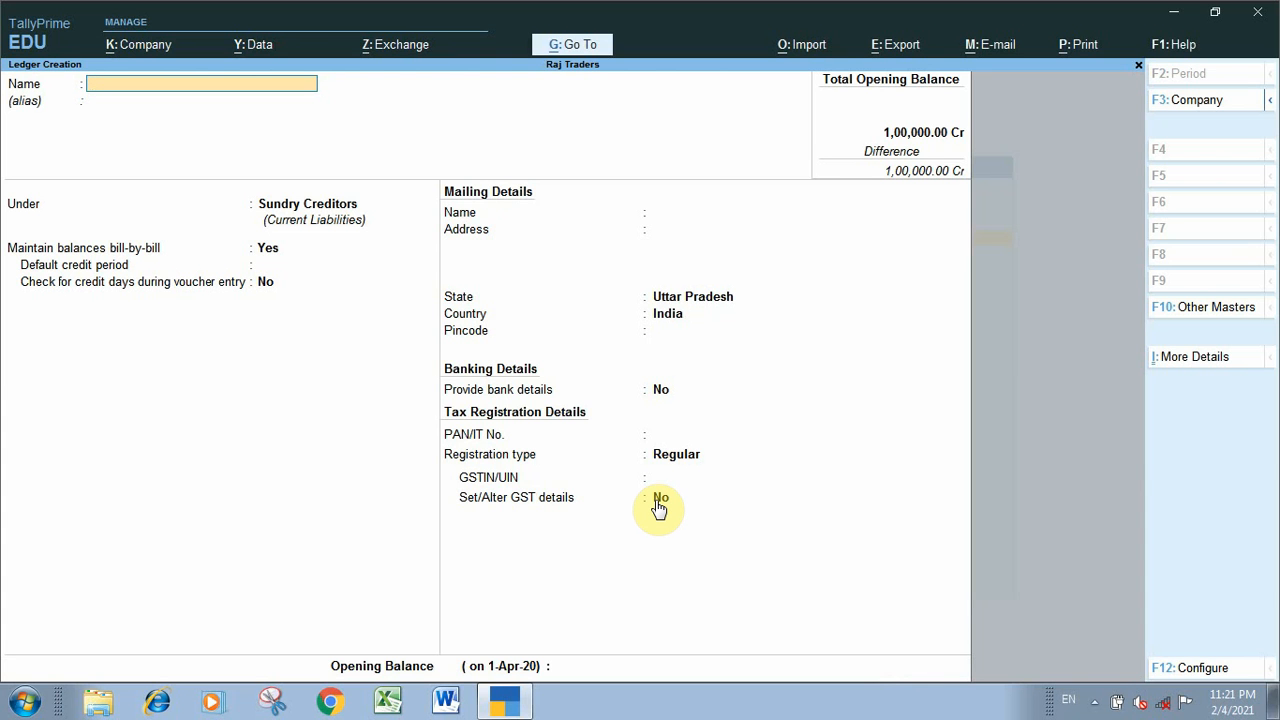
# Step: Start a new ledger named Salary and place it under the Indirect Expenses group
pyautogui.write('Salary')
pyautogui.press('Return')
pyautogui.press('BackSpace')
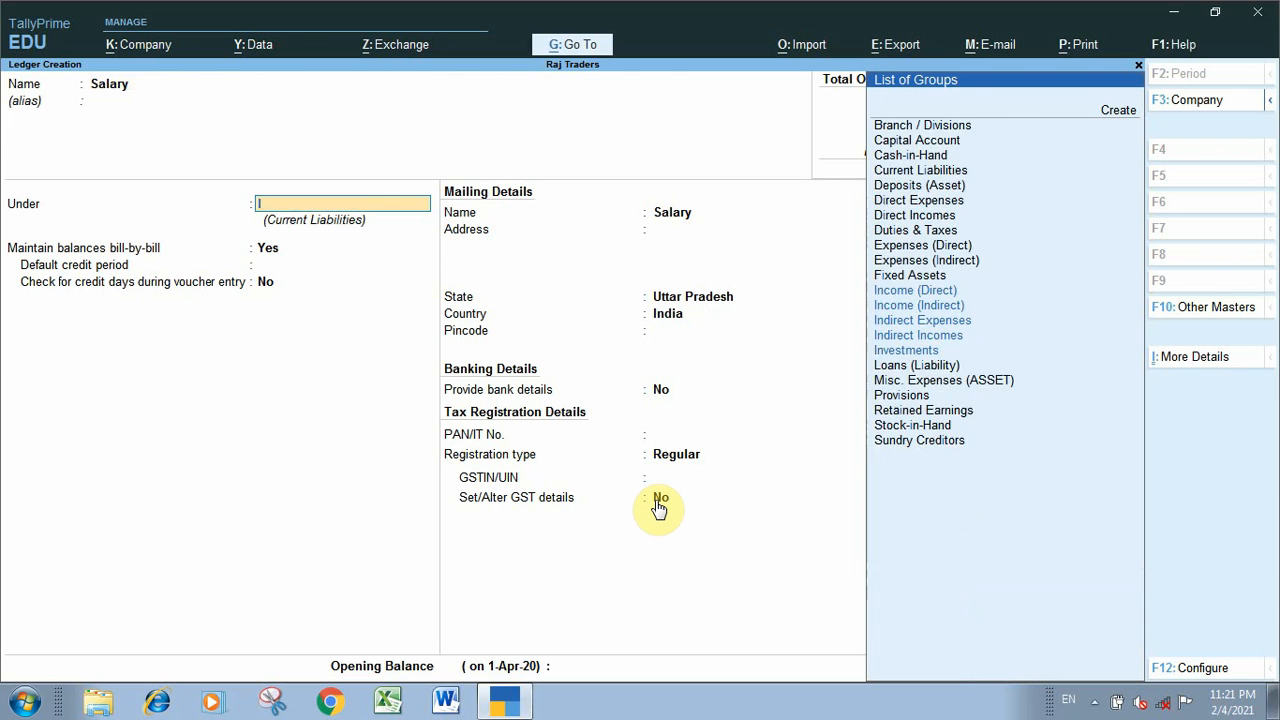
pyautogui.write('Indi')
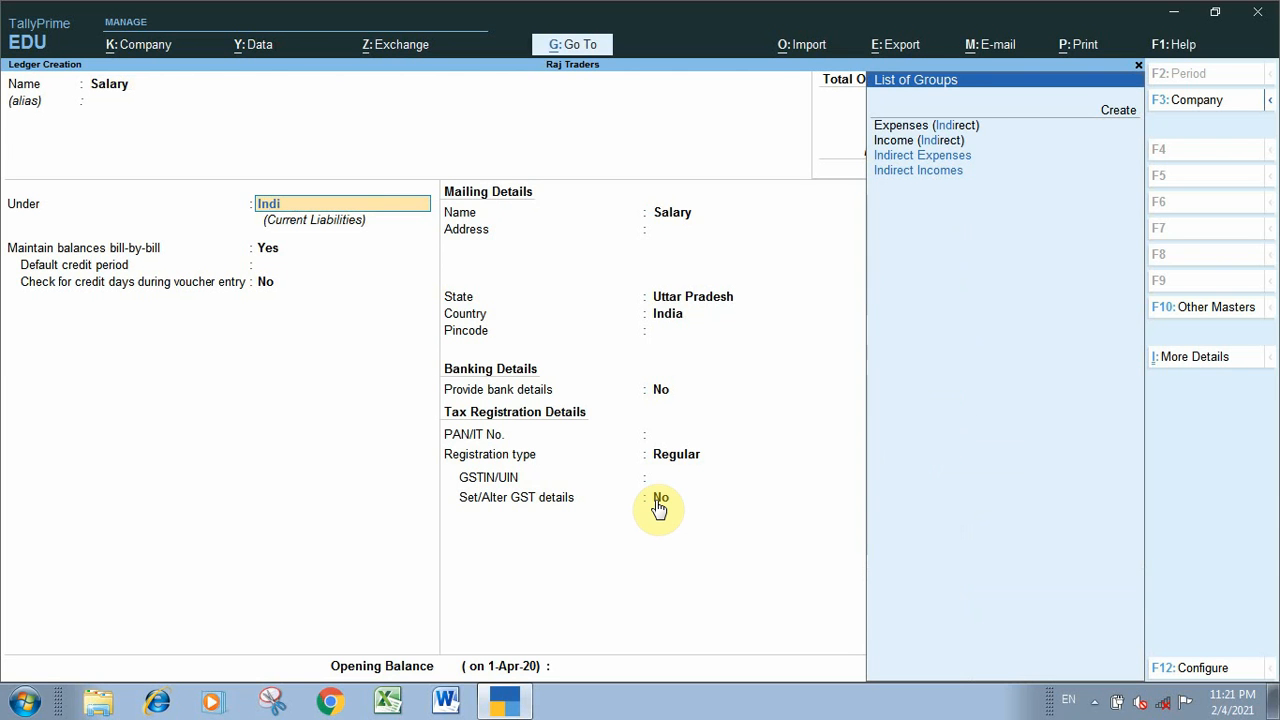
pyautogui.press('Down')
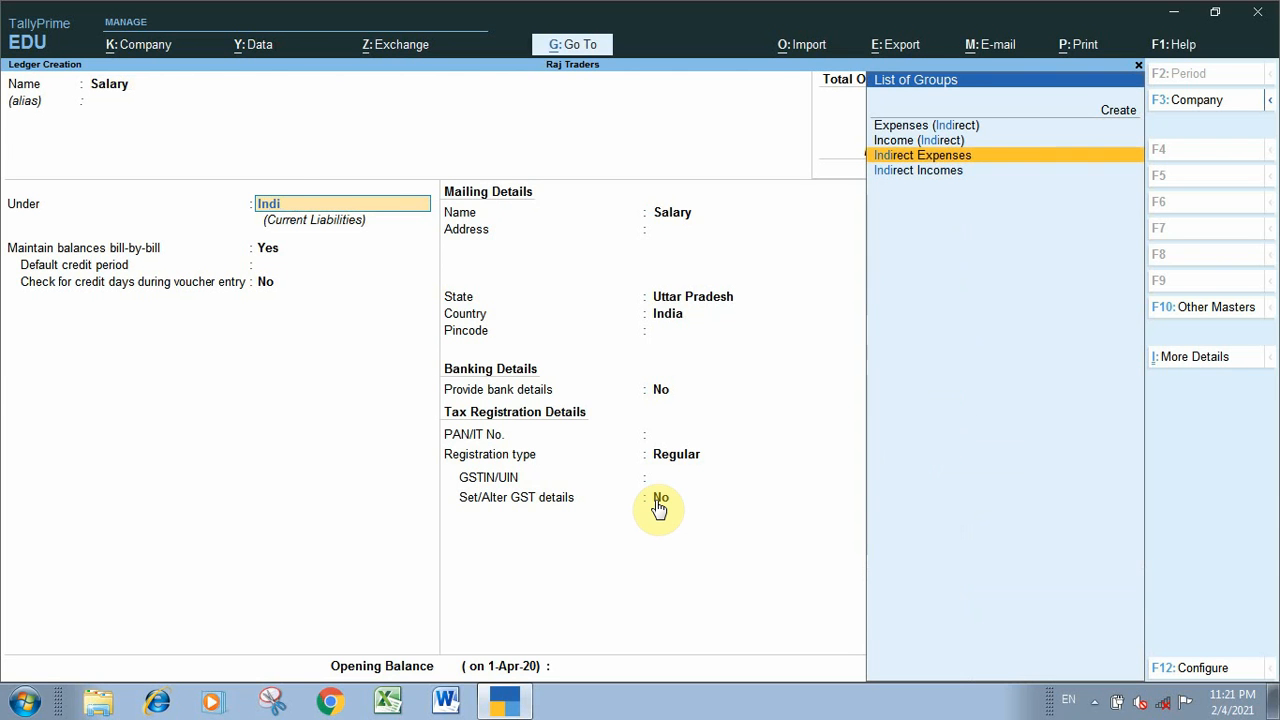
pyautogui.press('Return')
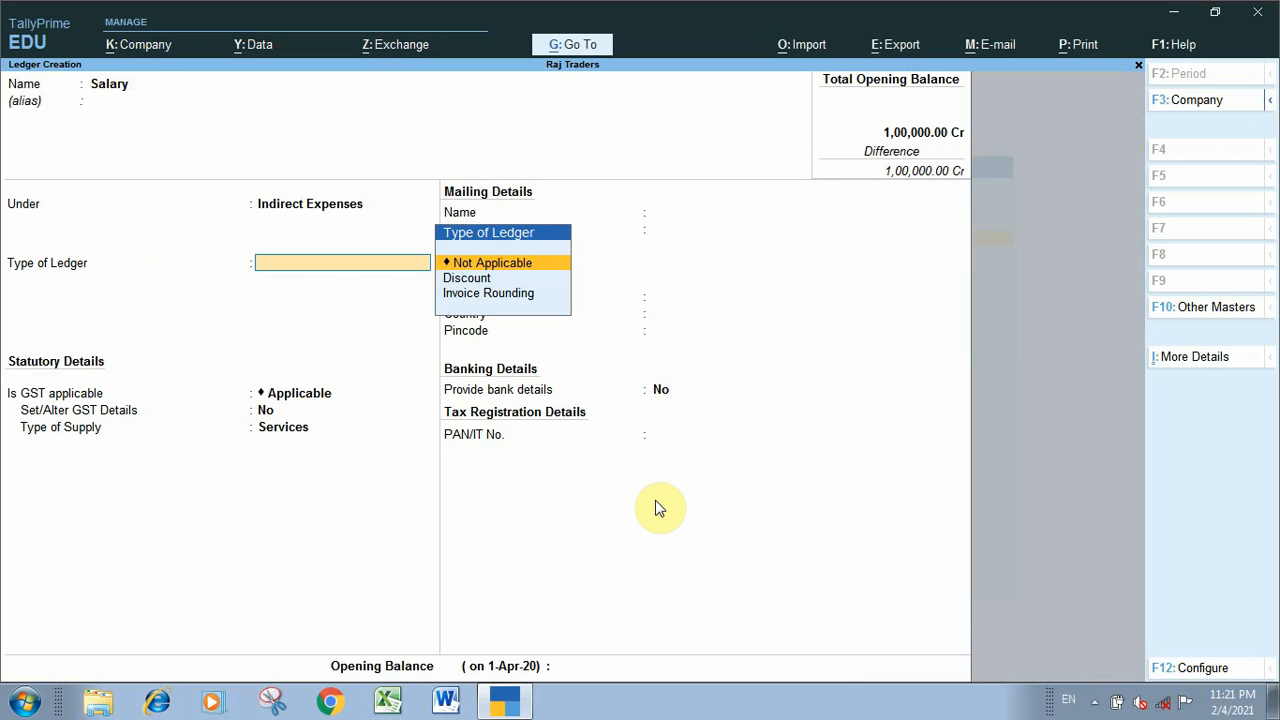
# Step: Save the Salary ledger with type Not Applicable, GST Applicable, supply type Services, no bank details and no opening balance
pyautogui.press('Return')
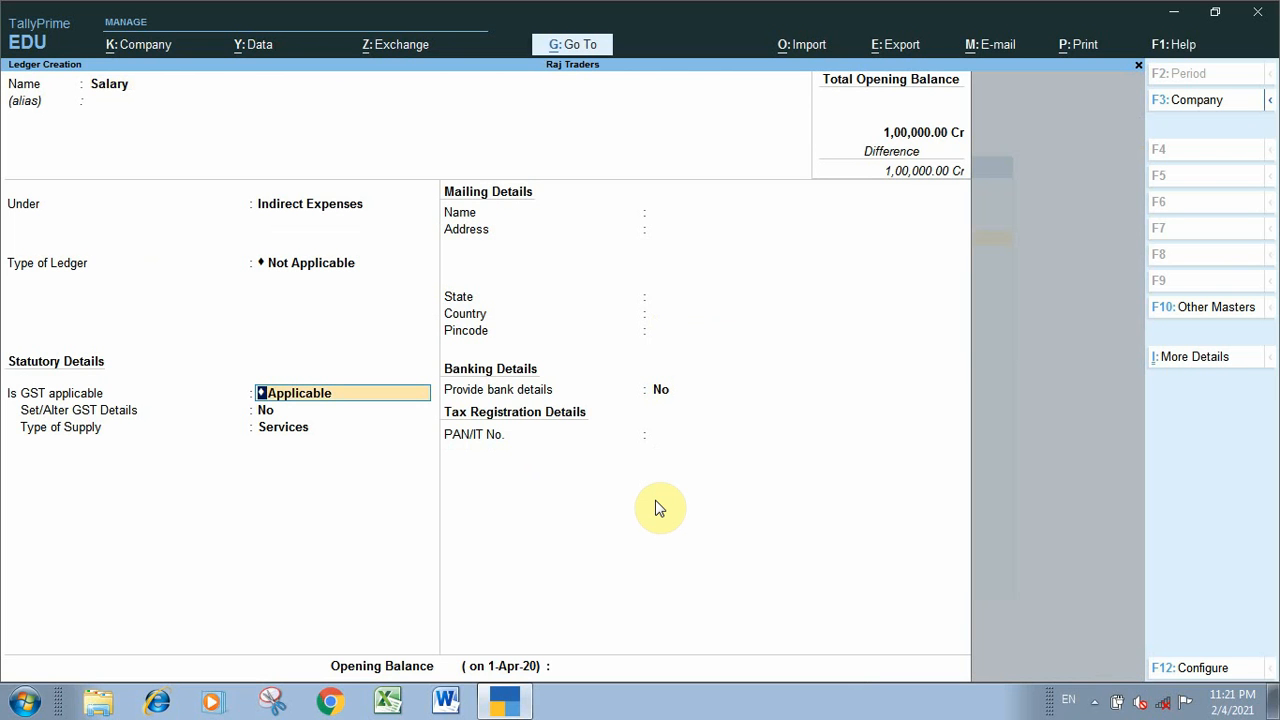
pyautogui.press('Return')
pyautogui.press('Return')
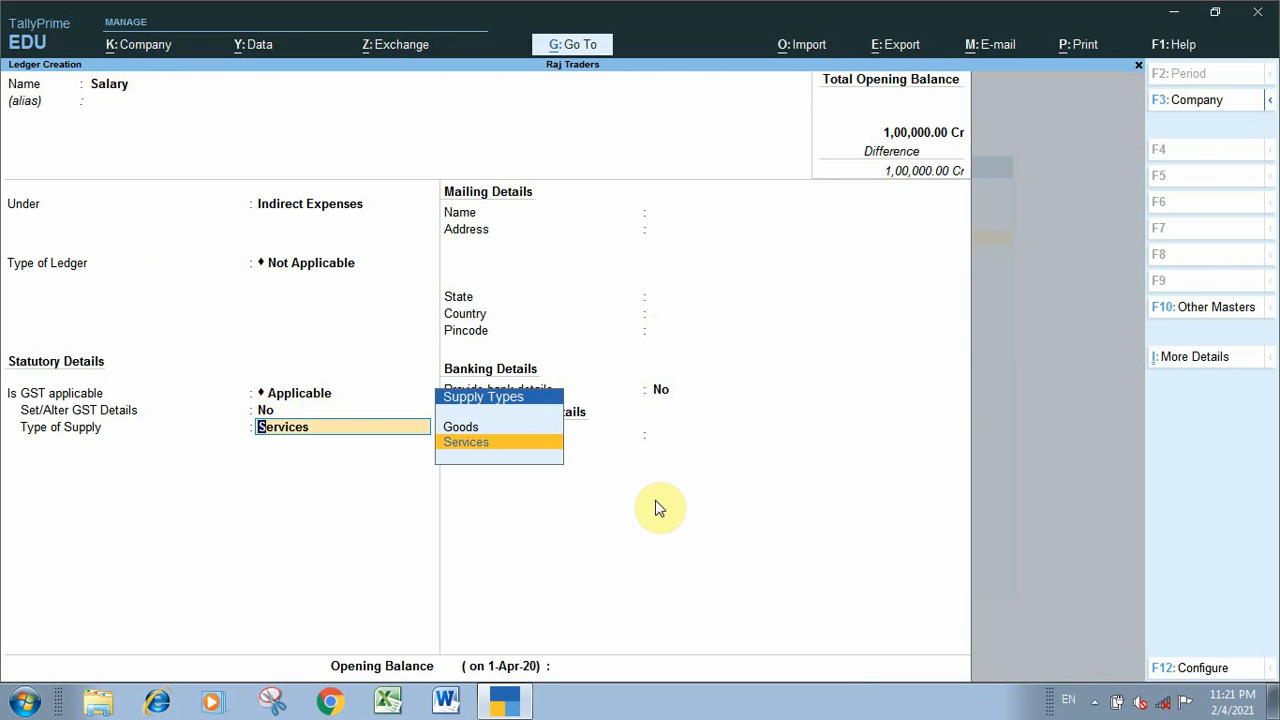
pyautogui.press('Return')
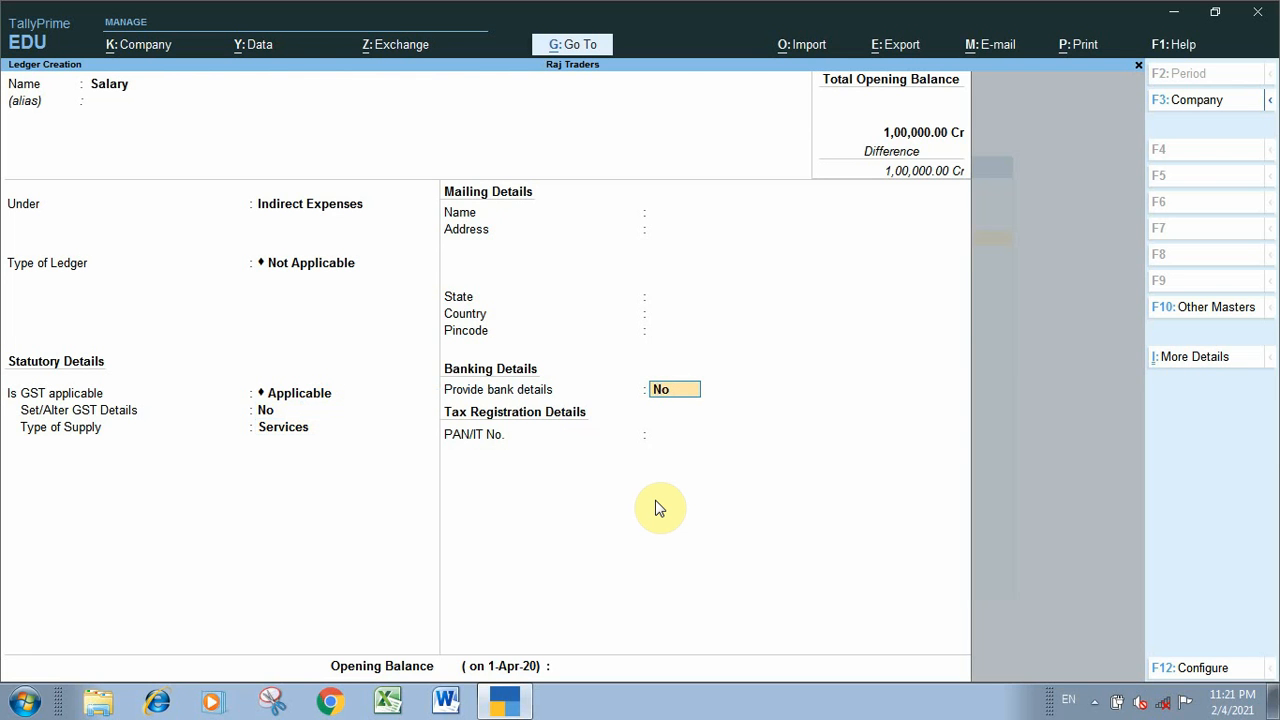
pyautogui.press('Return')
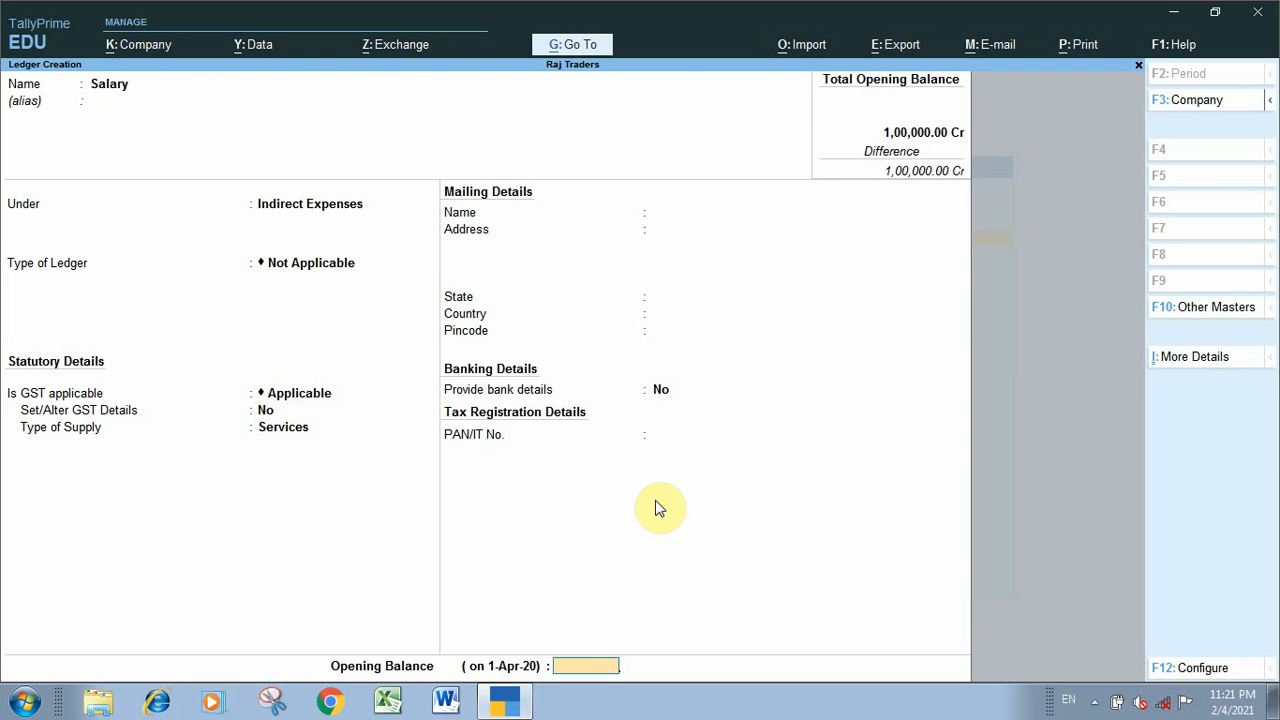
pyautogui.press('Return')
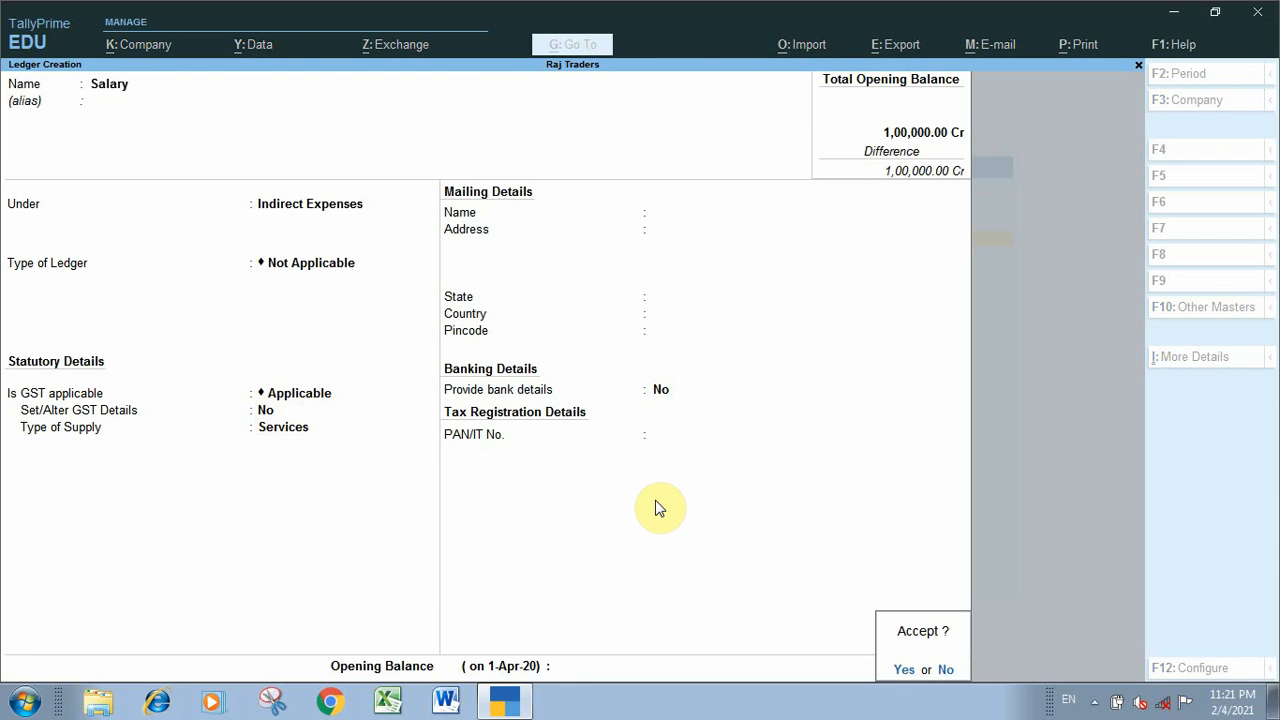
pyautogui.press('Return')
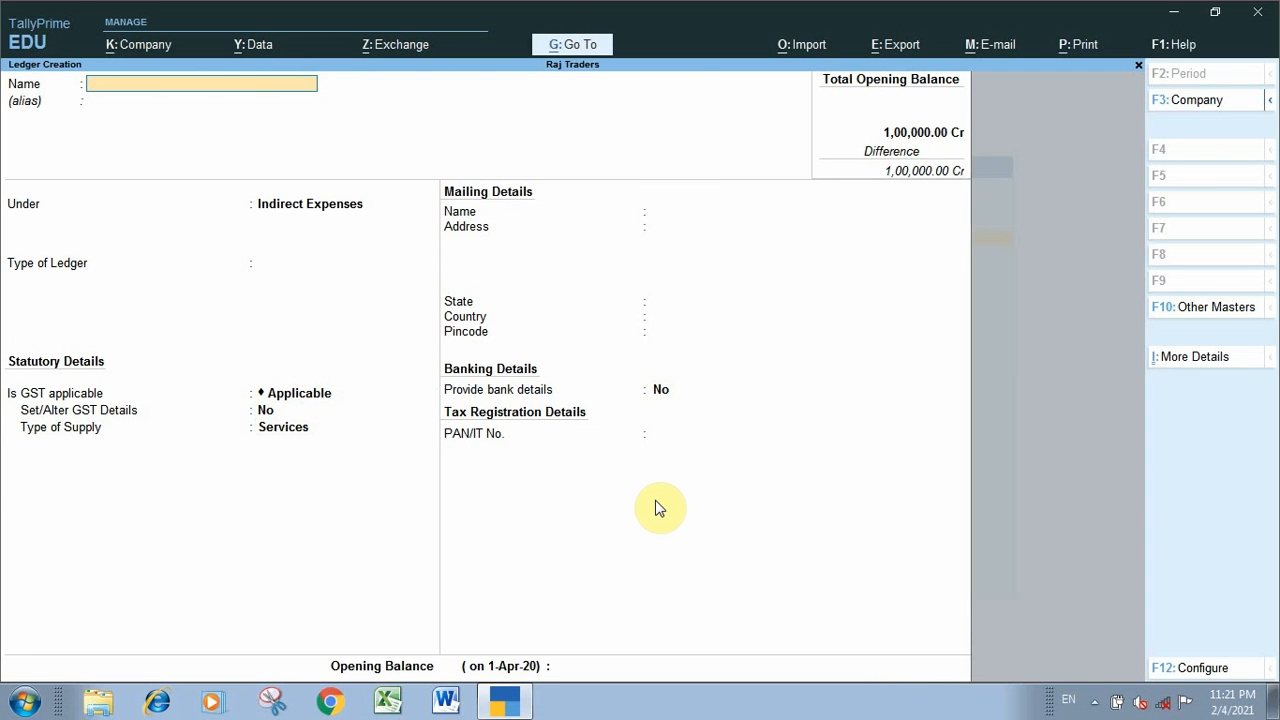
# Step: Start a new ledger named Commission and place it under the Indirect Incomes group
pyautogui.write('Commission')
pyautogui.press('Return')
pyautogui.write('i')
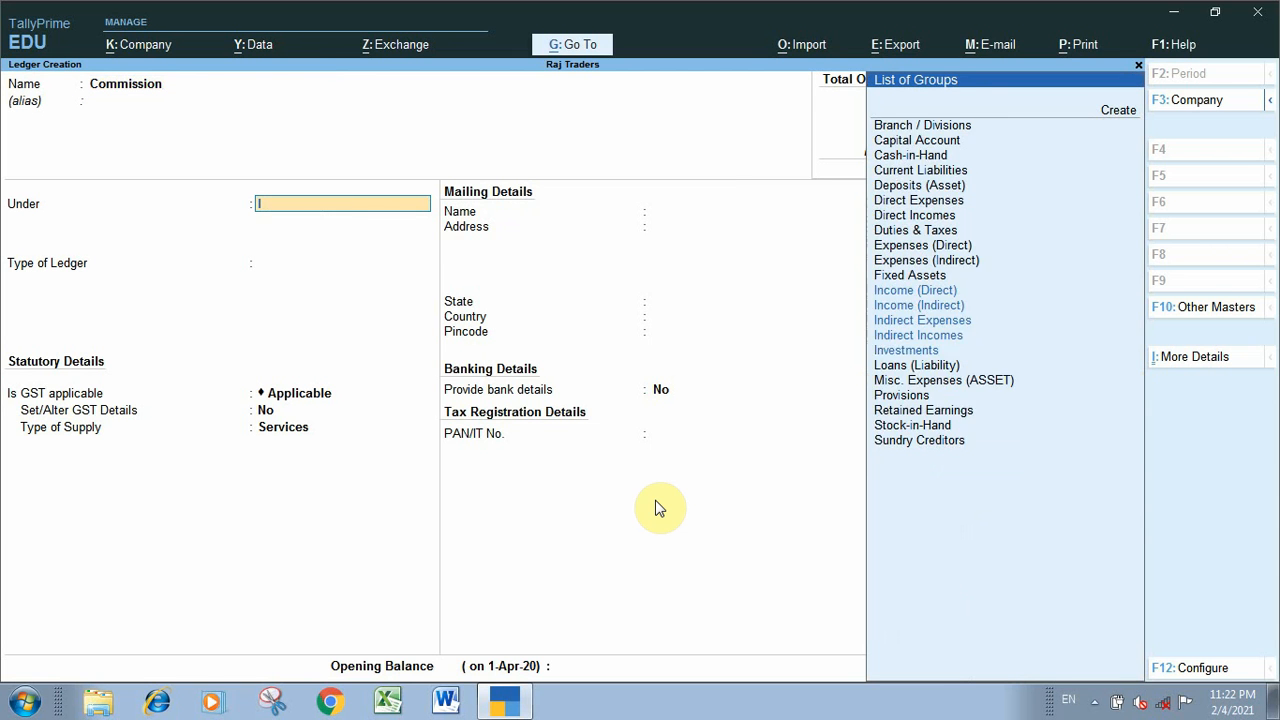
pyautogui.write('n')
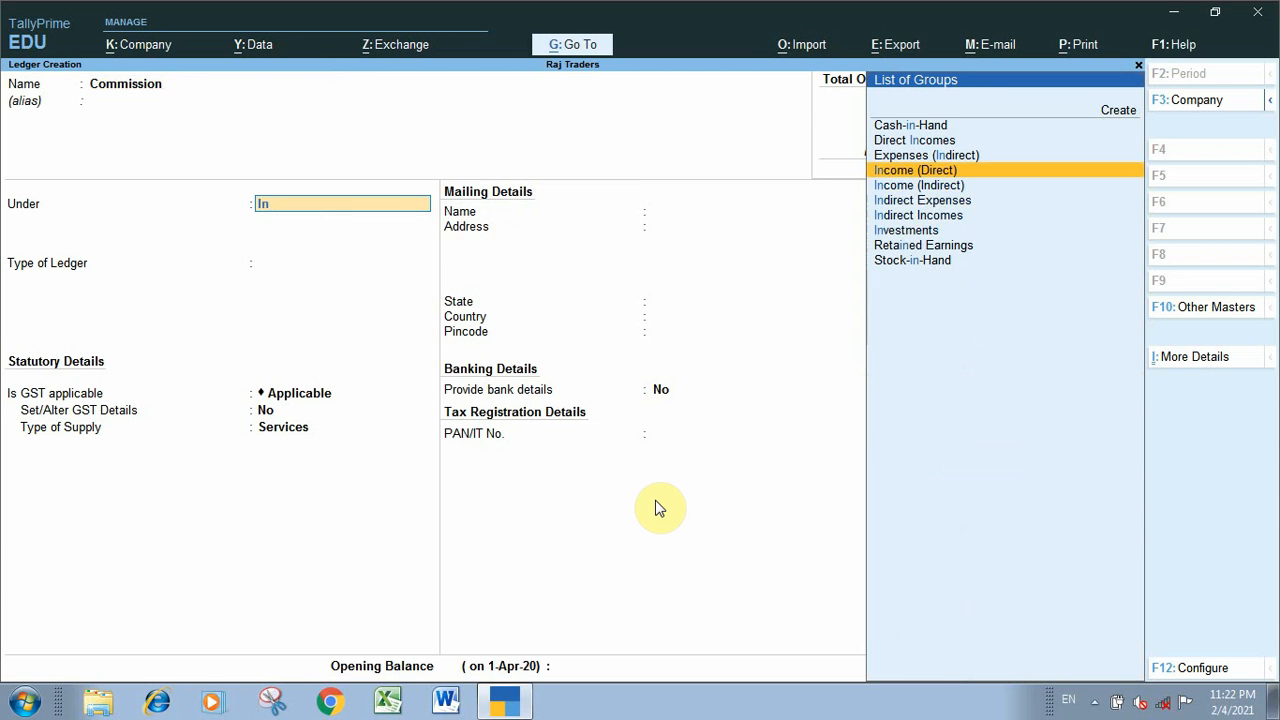
pyautogui.press('Down')
pyautogui.press('Down')
pyautogui.press('Down')
pyautogui.press('Return')
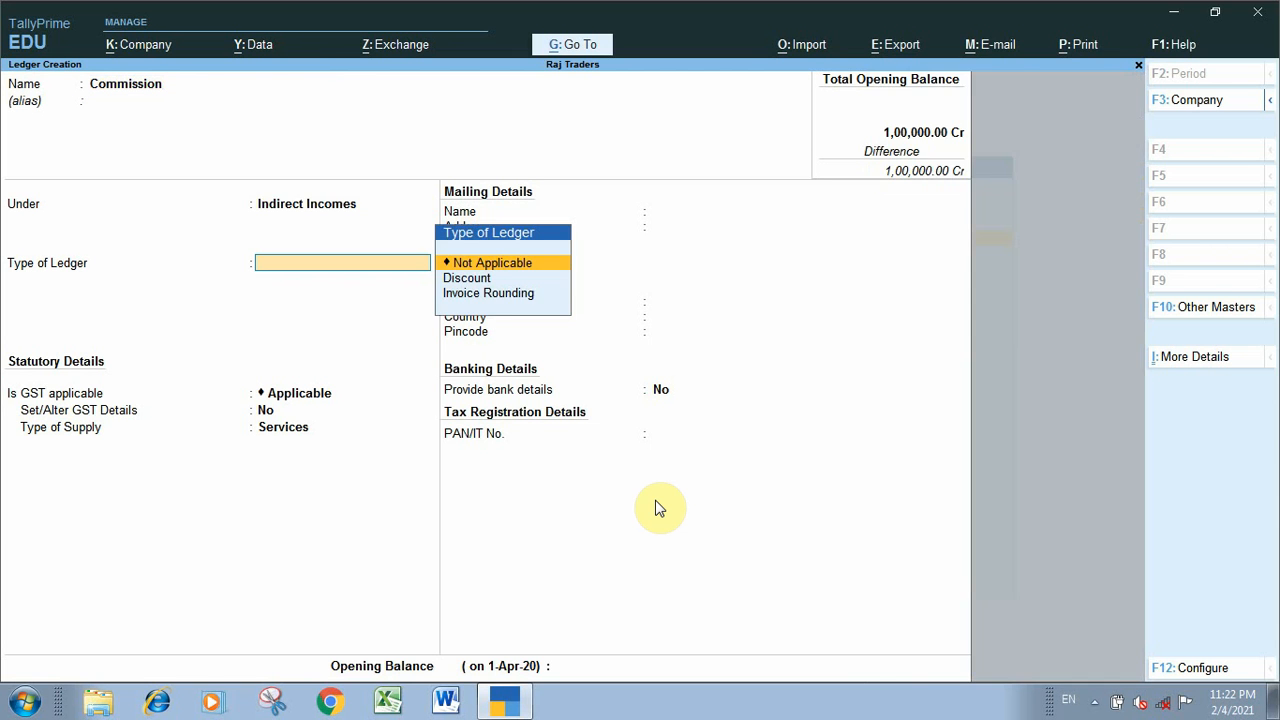
# Step: Save the Commission ledger with type Not Applicable, GST Applicable, supply type Services, no bank details and no opening balance
pyautogui.press('Return')
pyautogui.press('Return')
pyautogui.press('Return')
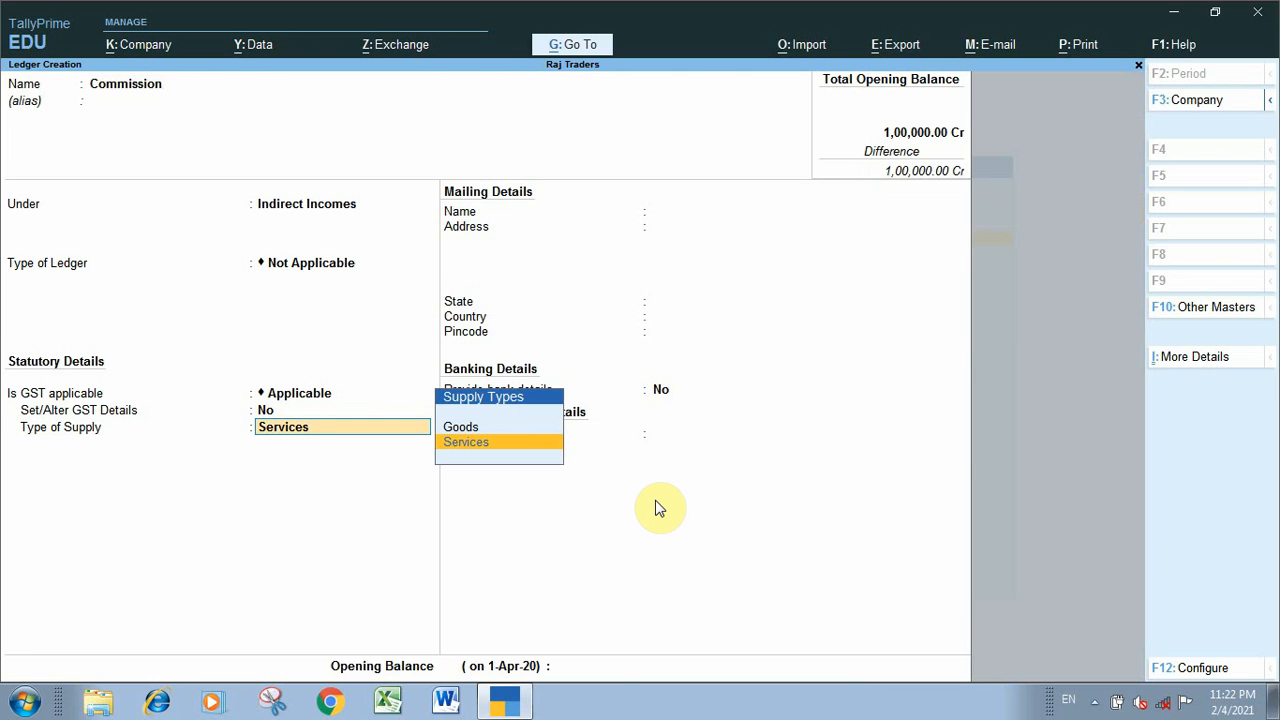
pyautogui.press('Return')
pyautogui.press('Return')
pyautogui.press('Return')
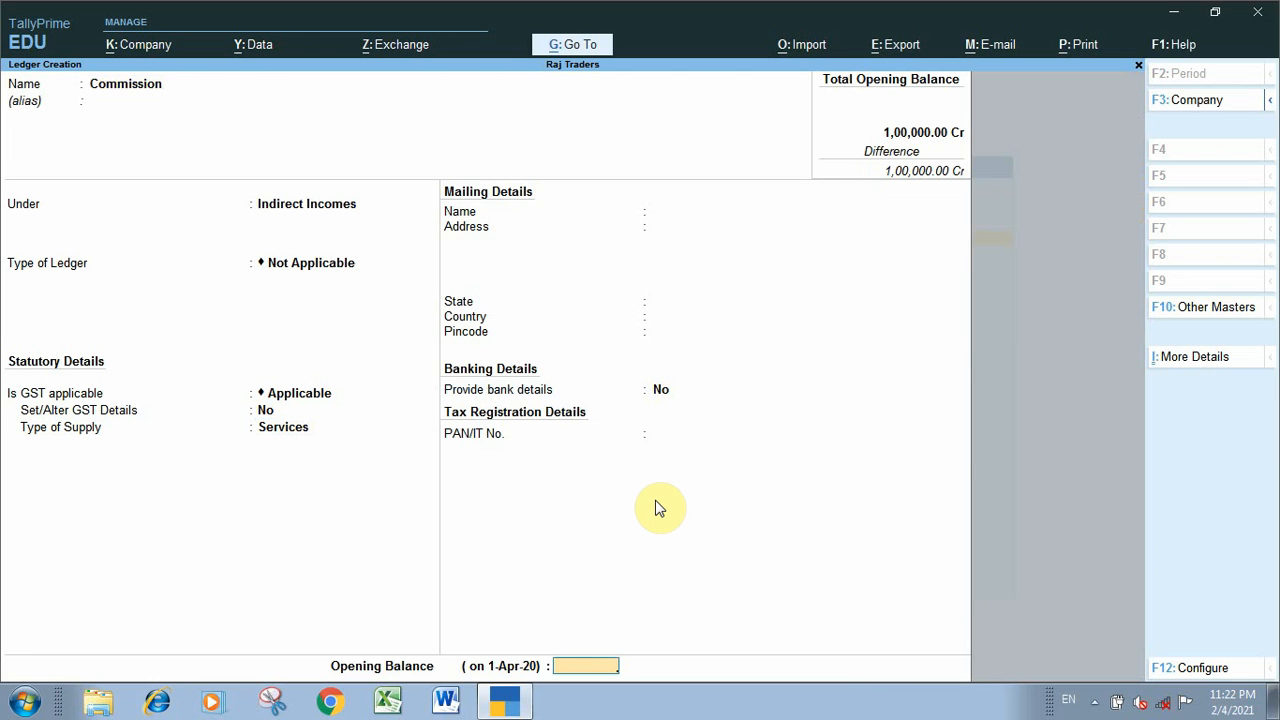
pyautogui.press('Return')
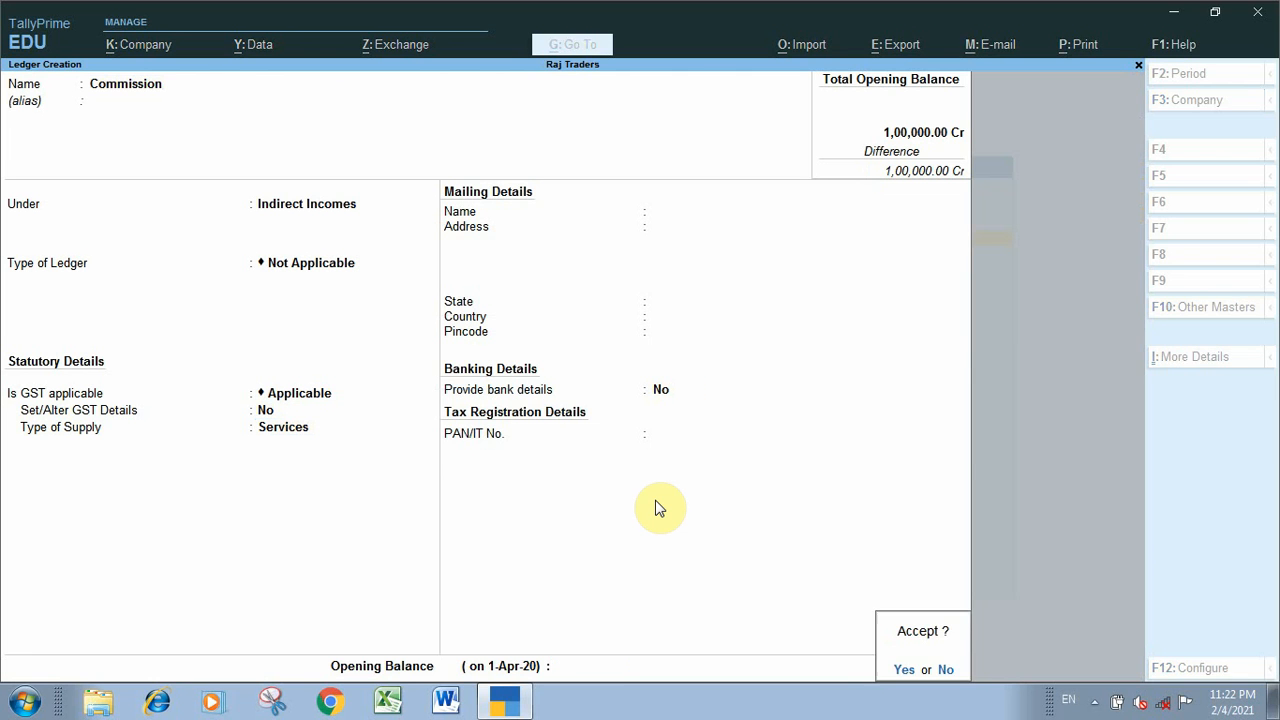
pyautogui.press('Return')
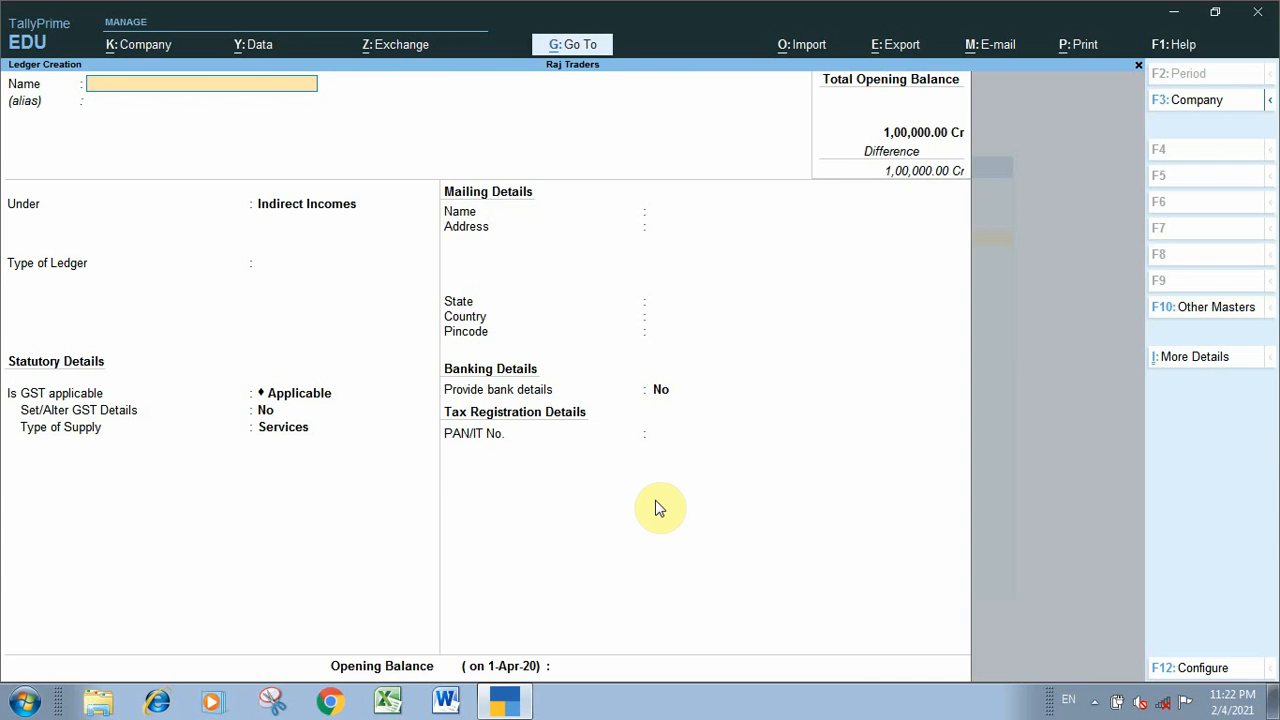
# Step: Leave ledger creation without starting another ledger and reopen the list of masters that can be created
pyautogui.press('Escape')
pyautogui.press('y')
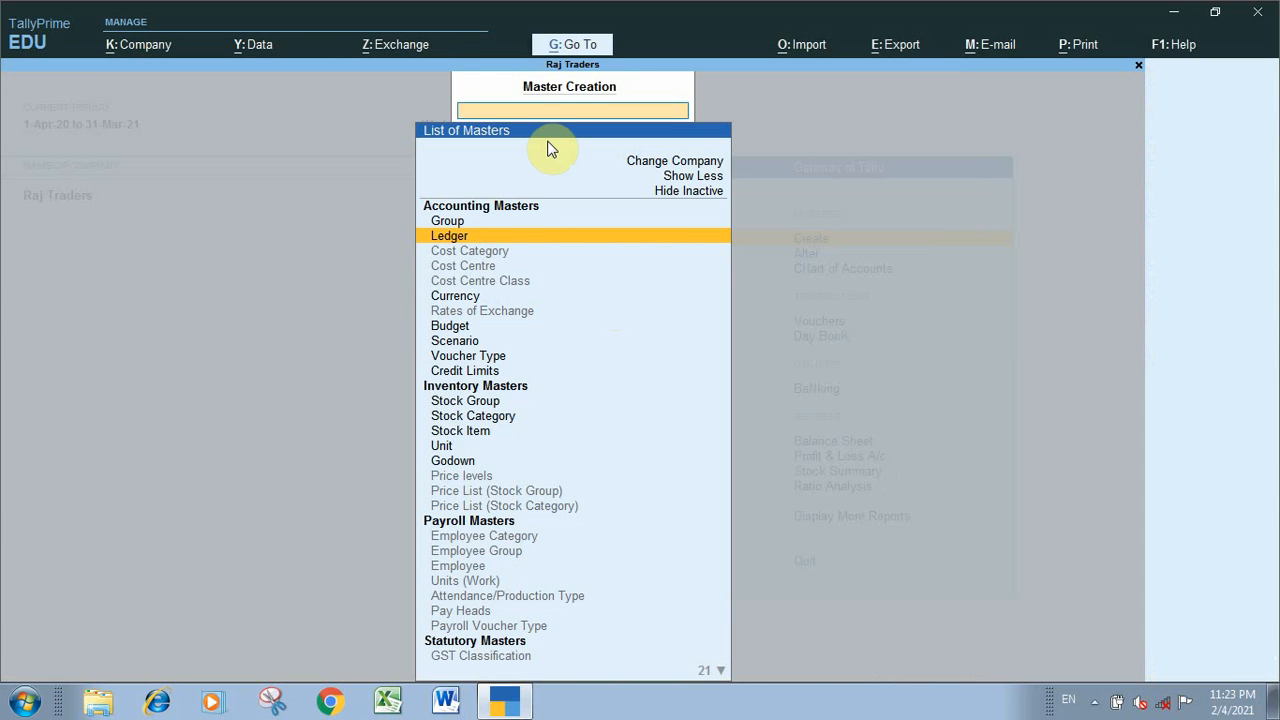
pyautogui.press('Escape')
pyautogui.press('Return')
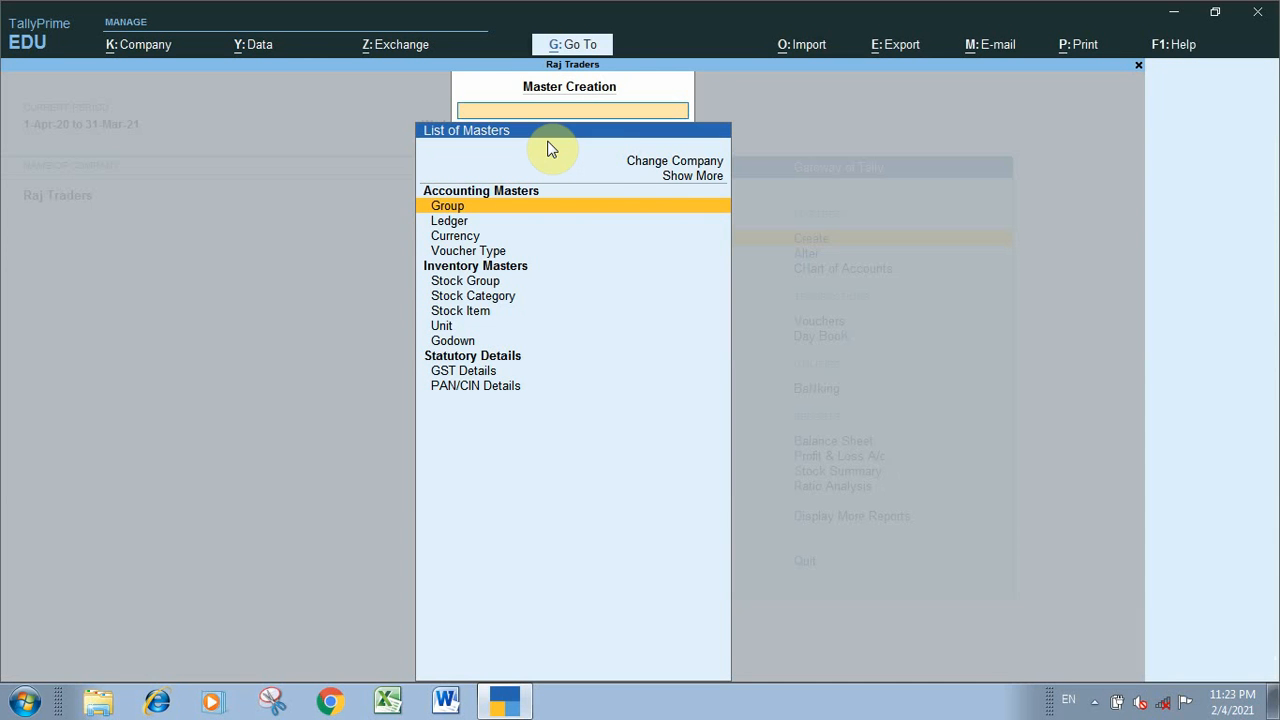
# Step: View the list of companies under Change Company, then return to the Gateway of Tally without choosing one
pyautogui.click(697, 164)
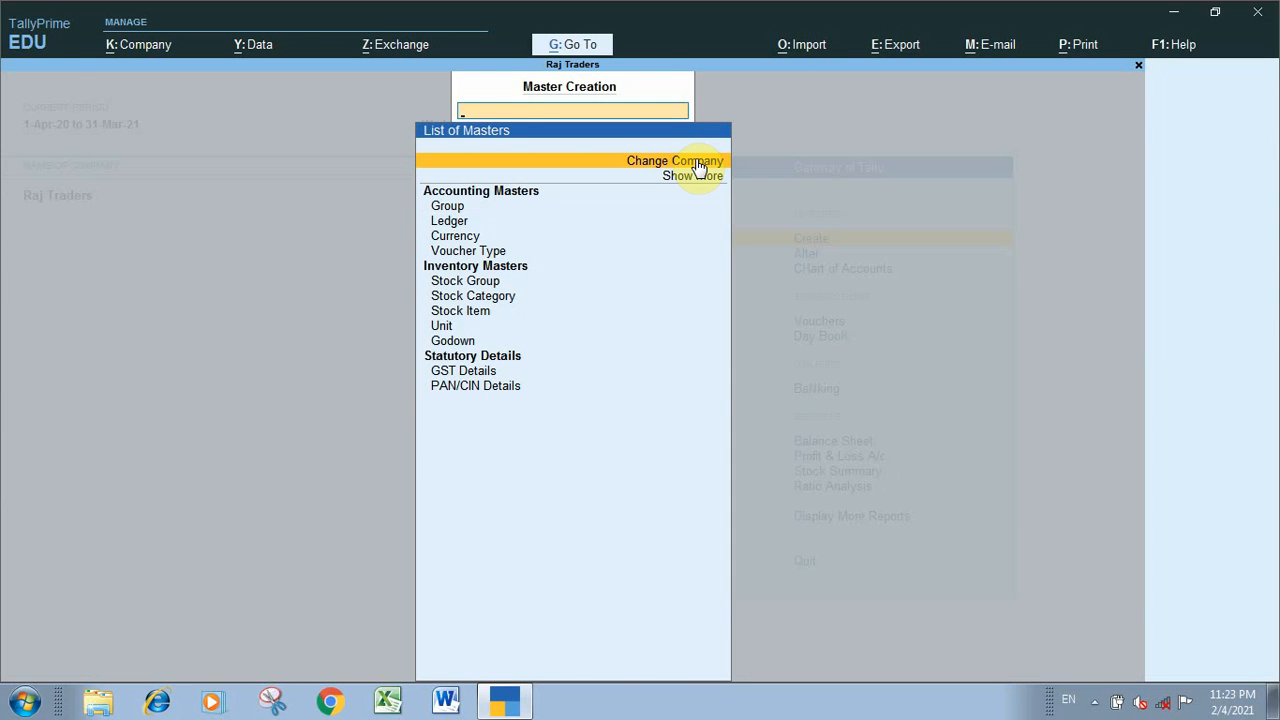
pyautogui.click(697, 164)
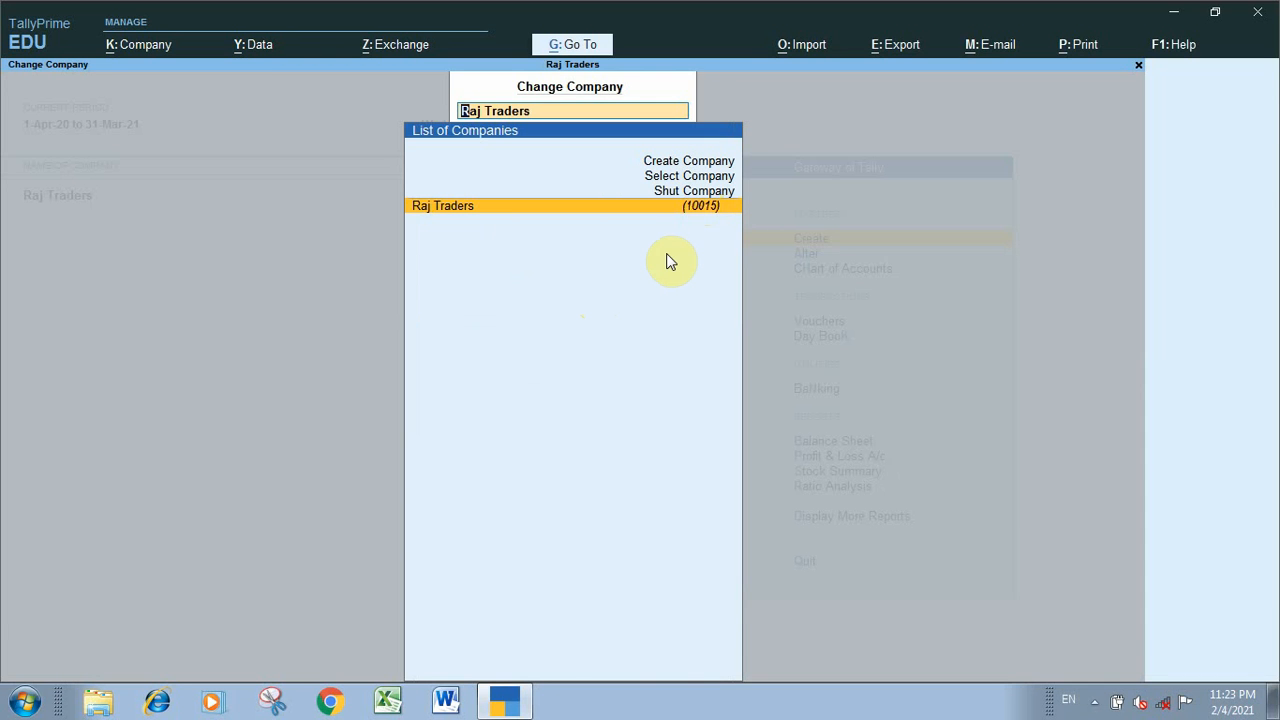
pyautogui.press('BackSpace')
pyautogui.press('Escape')
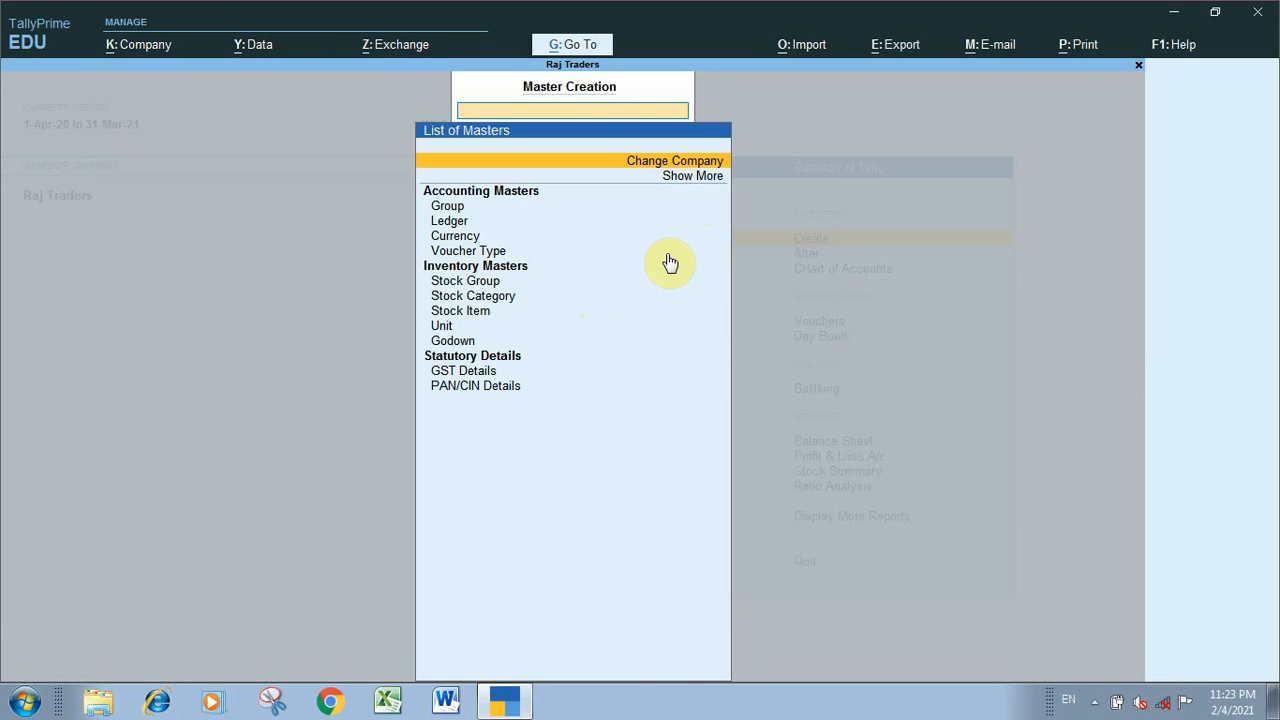
pyautogui.press('Escape')
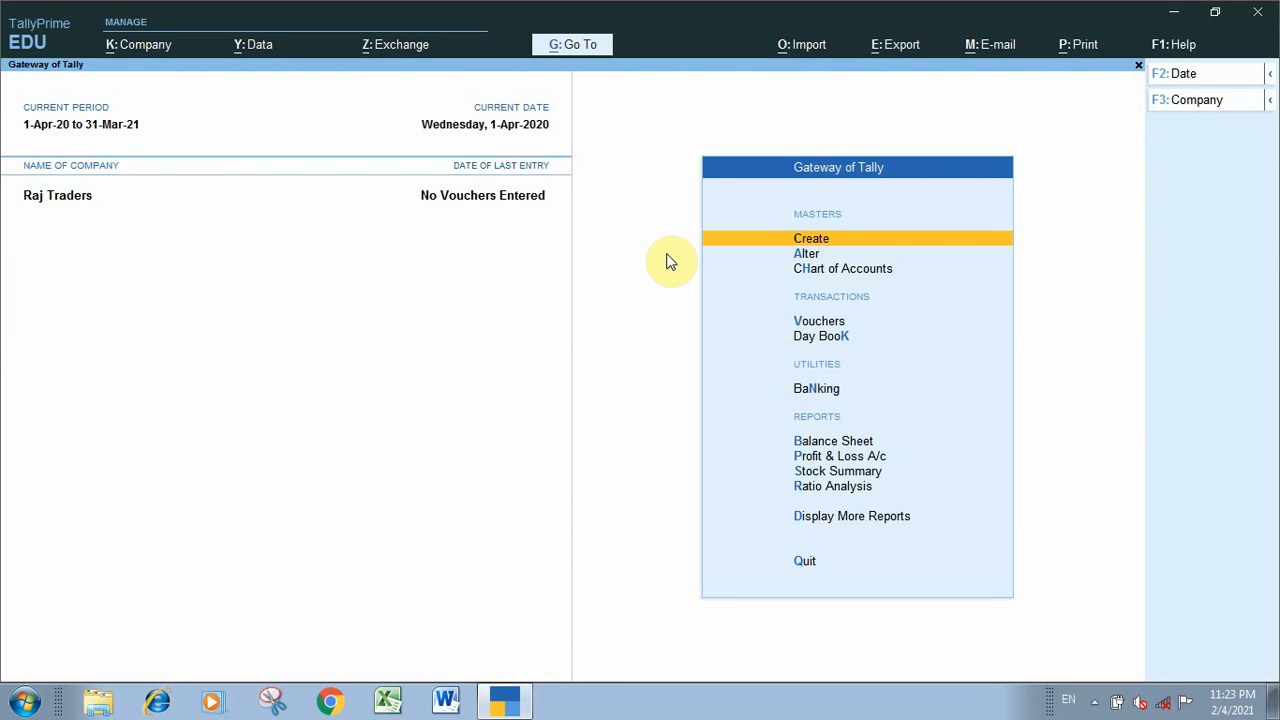